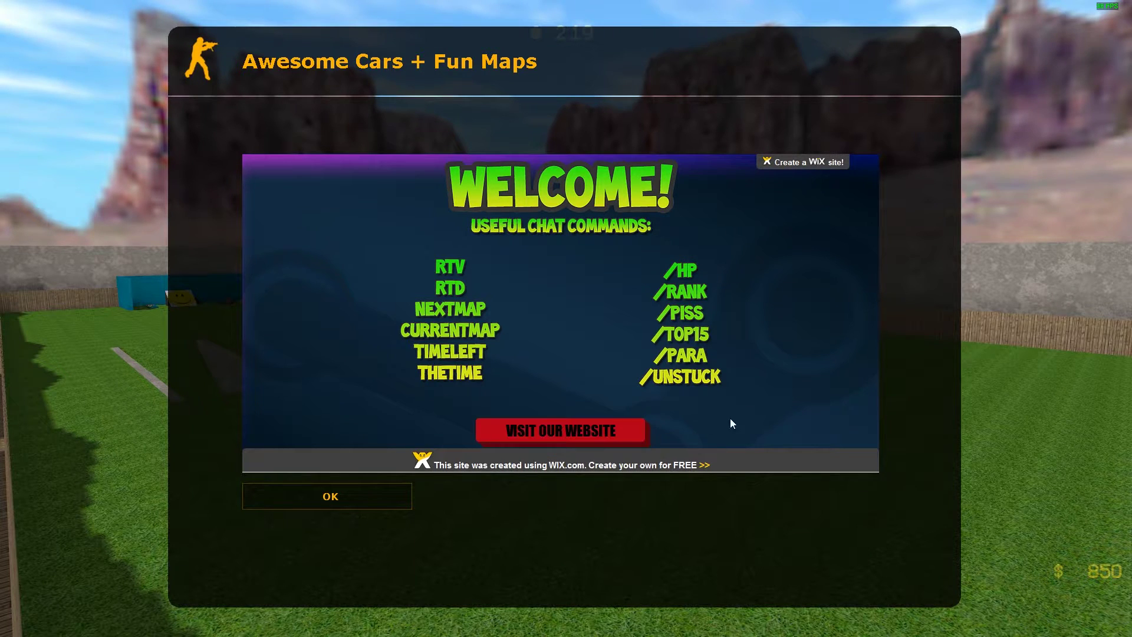
Step: Follow the Visit Our Website link on the MOTD and exit the game
{"action": "scroll", "coordinate": [626, 287], "scroll_direction": "down", "scroll_amount": 1}
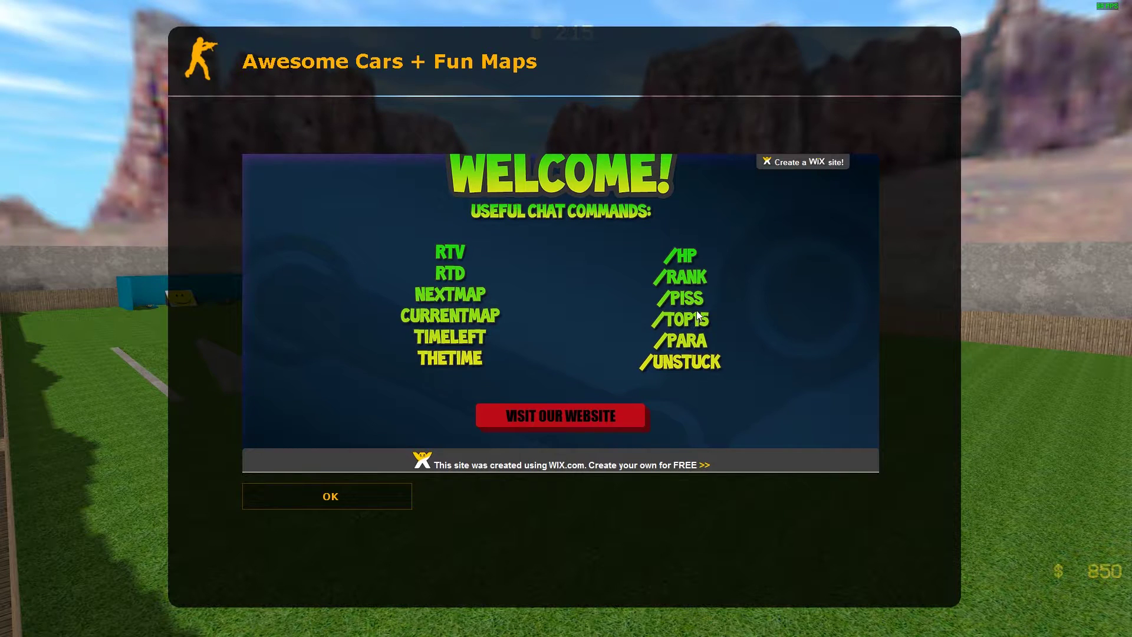
{"action": "scroll", "coordinate": [695, 310], "scroll_direction": "up", "scroll_amount": 1}
{"action": "scroll", "coordinate": [695, 310], "scroll_direction": "up", "scroll_amount": 1}
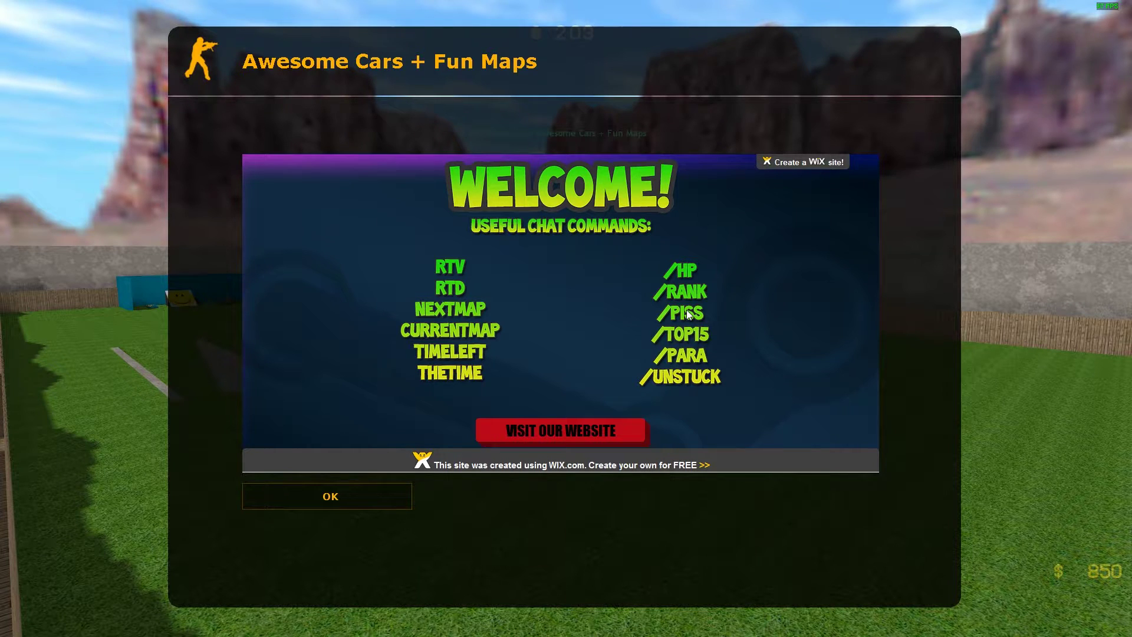
{"action": "left_click", "coordinate": [624, 429]}
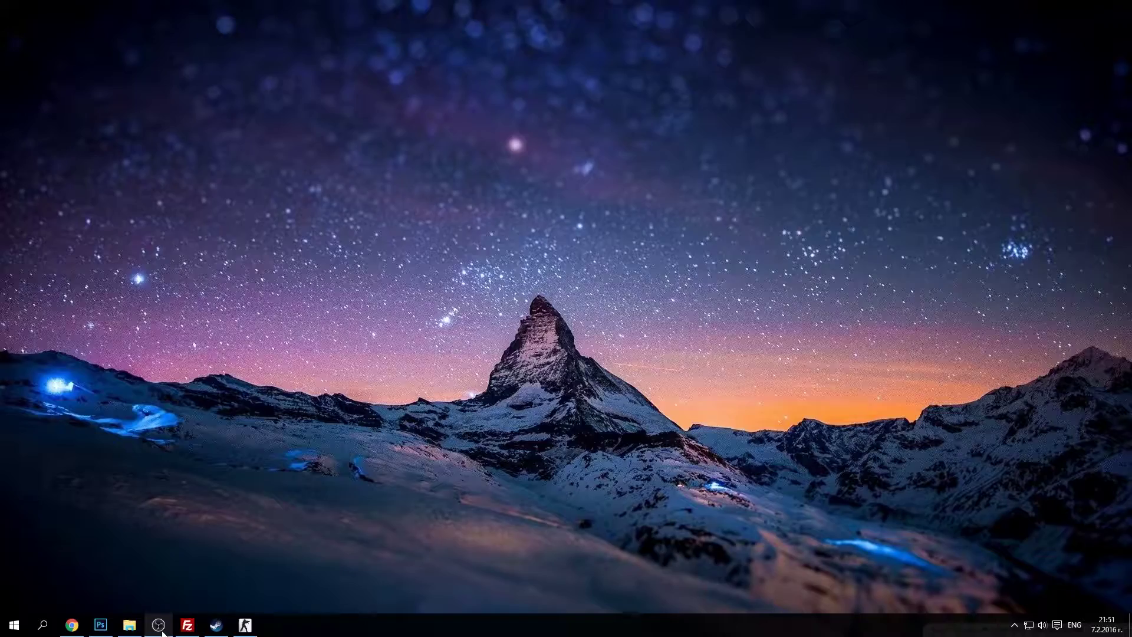
{"action": "left_click", "coordinate": [158, 624]}
{"action": "left_click", "coordinate": [158, 625]}
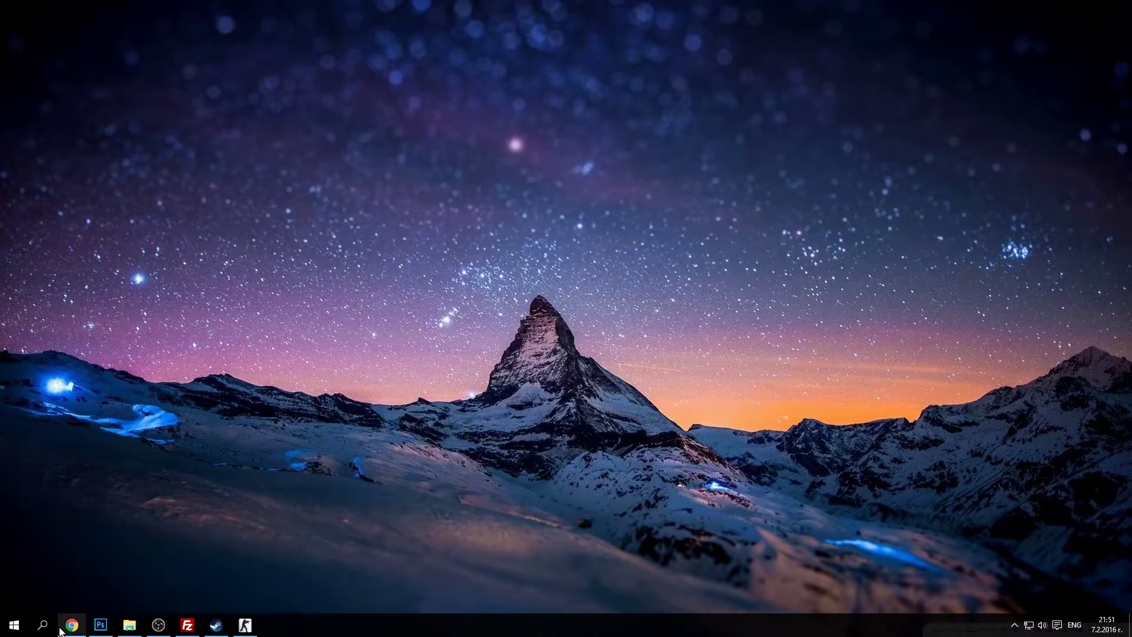
Step: Restore Chrome on the My Account | Wix.com tab listing the awesomecarsmotd site
{"action": "left_click", "coordinate": [71, 626]}
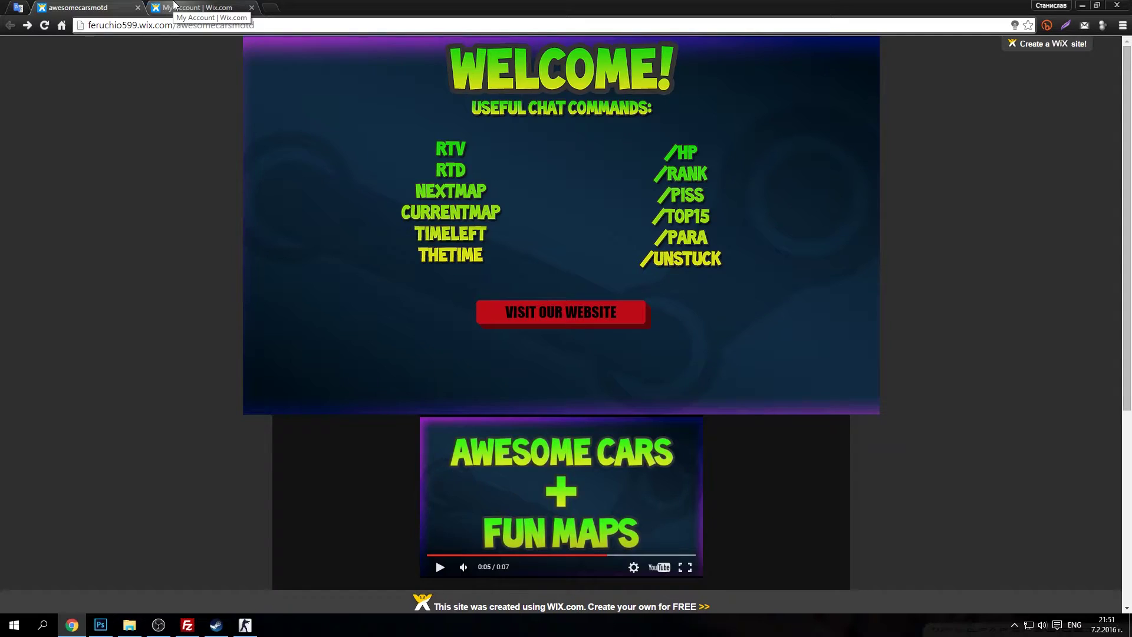
{"action": "left_click", "coordinate": [175, 5]}
{"action": "mouse_move", "coordinate": [247, 59]}
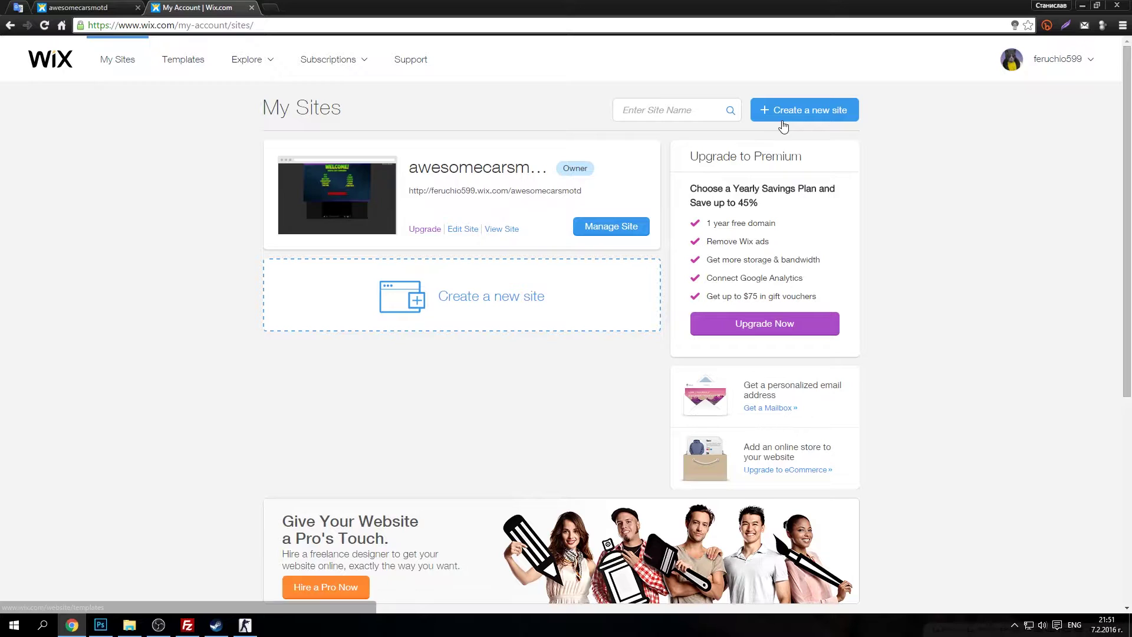
Step: Create a new site from the Blank Templates' Start from Scratch template
{"action": "left_click", "coordinate": [782, 120]}
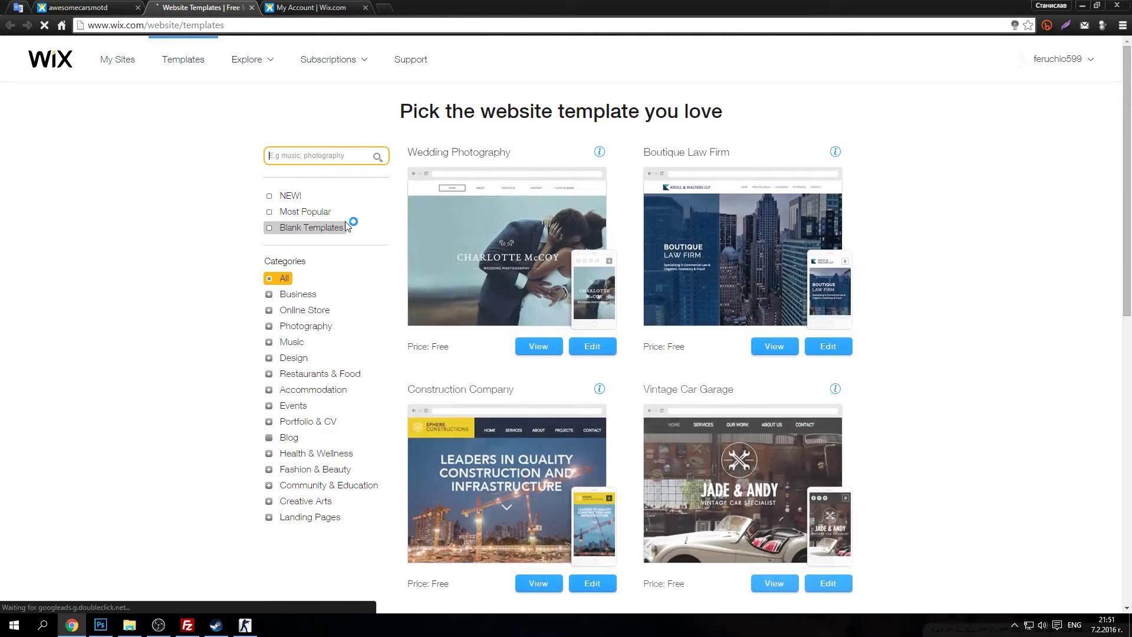
{"action": "left_click", "coordinate": [298, 227]}
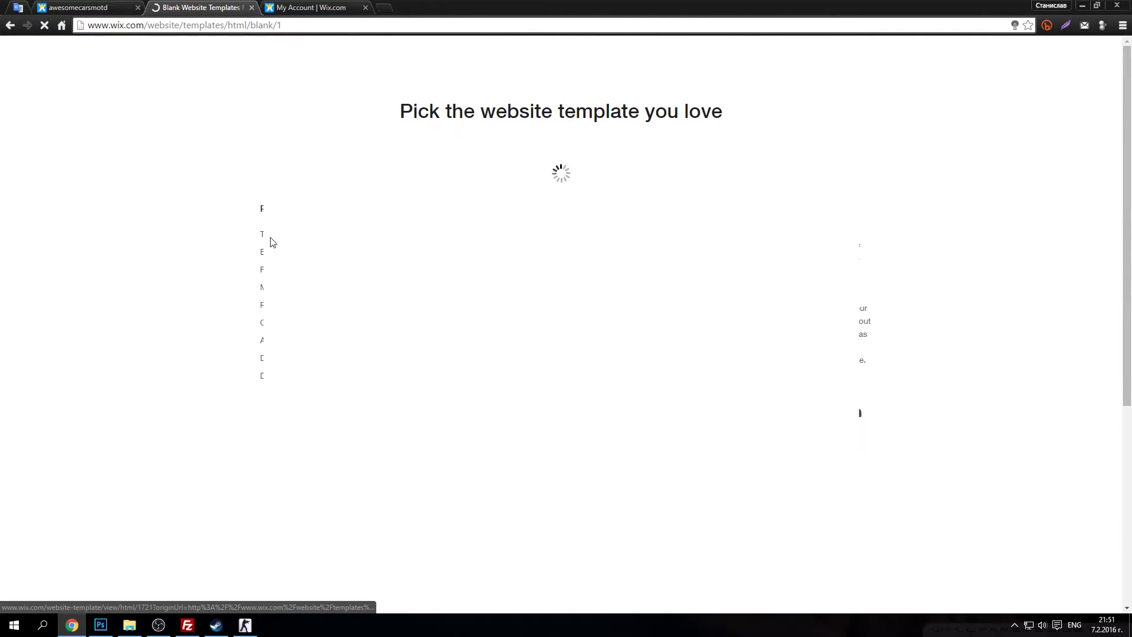
{"action": "left_click", "coordinate": [588, 345]}
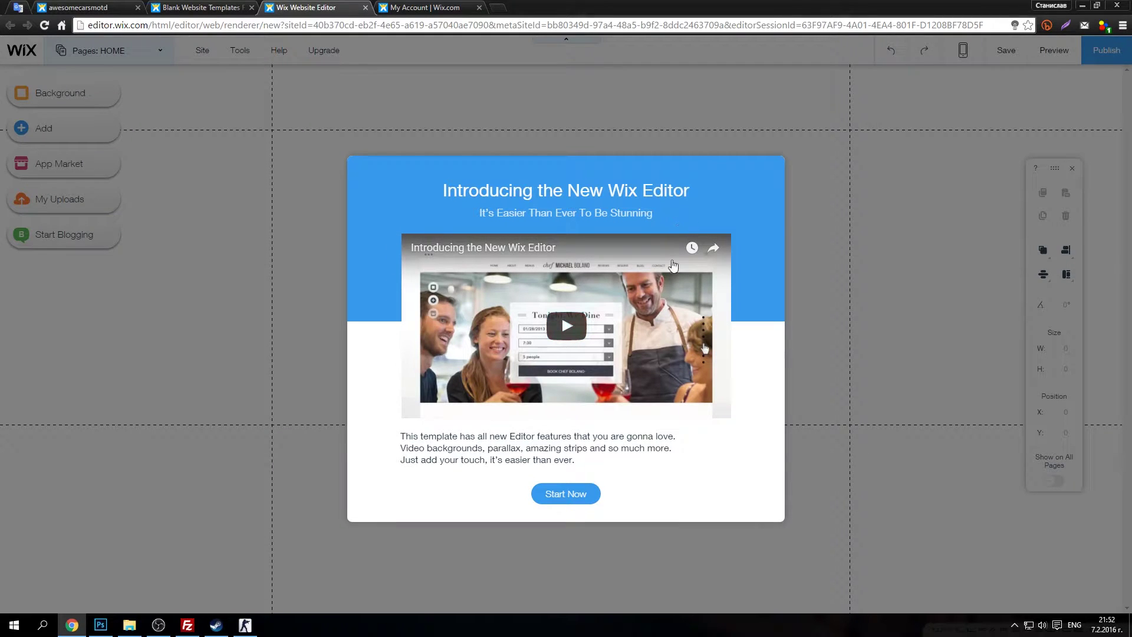
Step: Dismiss the editor intro, view the published awesomecarsmotd site, then bring up the Photoshop MOTD design
{"action": "left_click", "coordinate": [879, 394]}
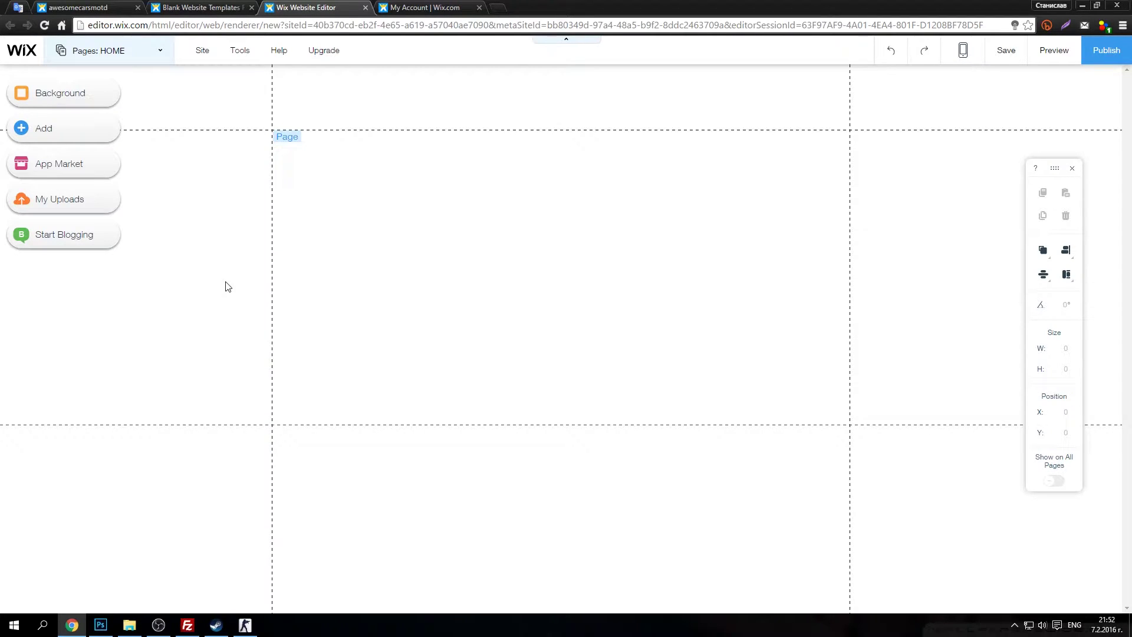
{"action": "left_click_drag", "start_coordinate": [306, 7], "coordinate": [212, 5]}
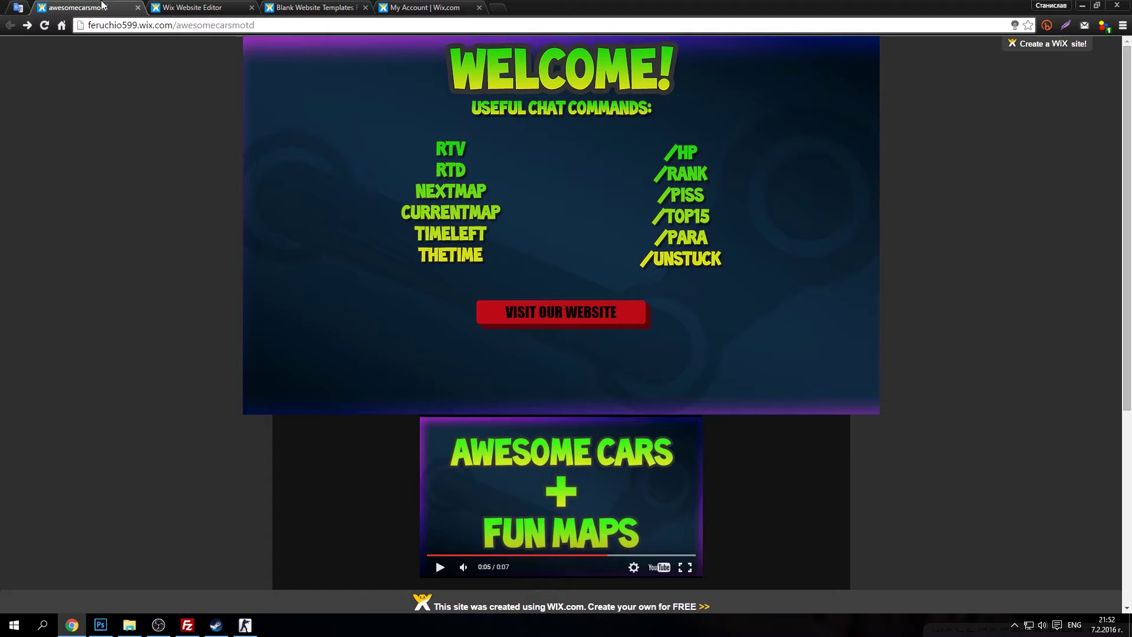
{"action": "left_click", "coordinate": [82, 7]}
{"action": "left_click_drag", "start_coordinate": [628, 190], "coordinate": [578, 196]}
{"action": "left_click", "coordinate": [100, 625]}
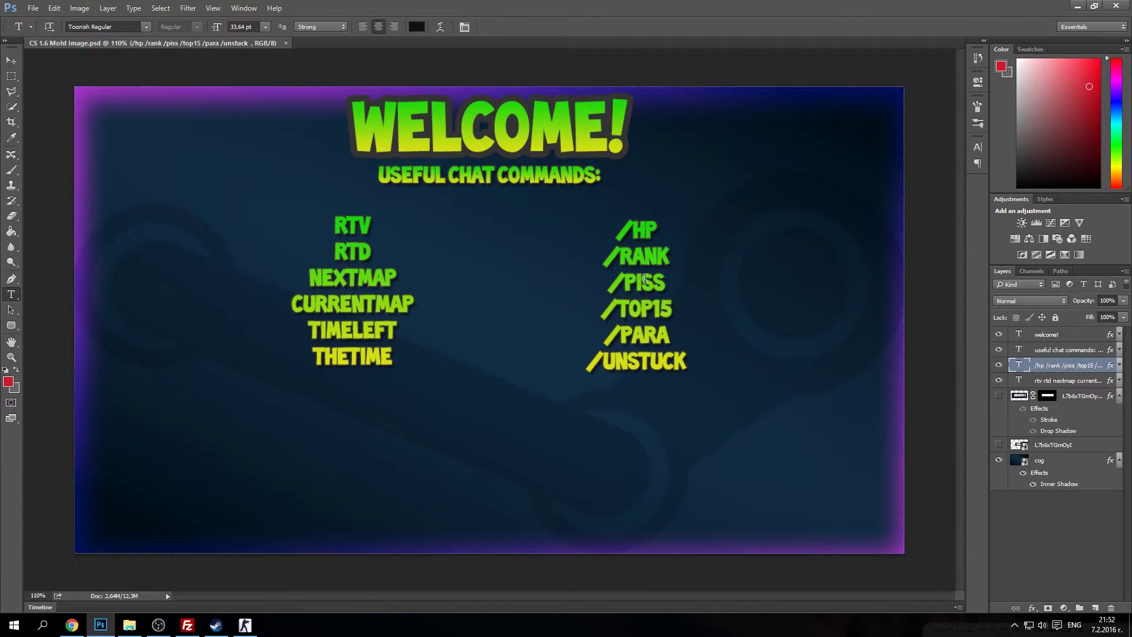
Step: Look over the /hp, /PISS and /UNSTUCK command lines without editing, then return to Chrome
{"action": "left_click", "coordinate": [650, 240]}
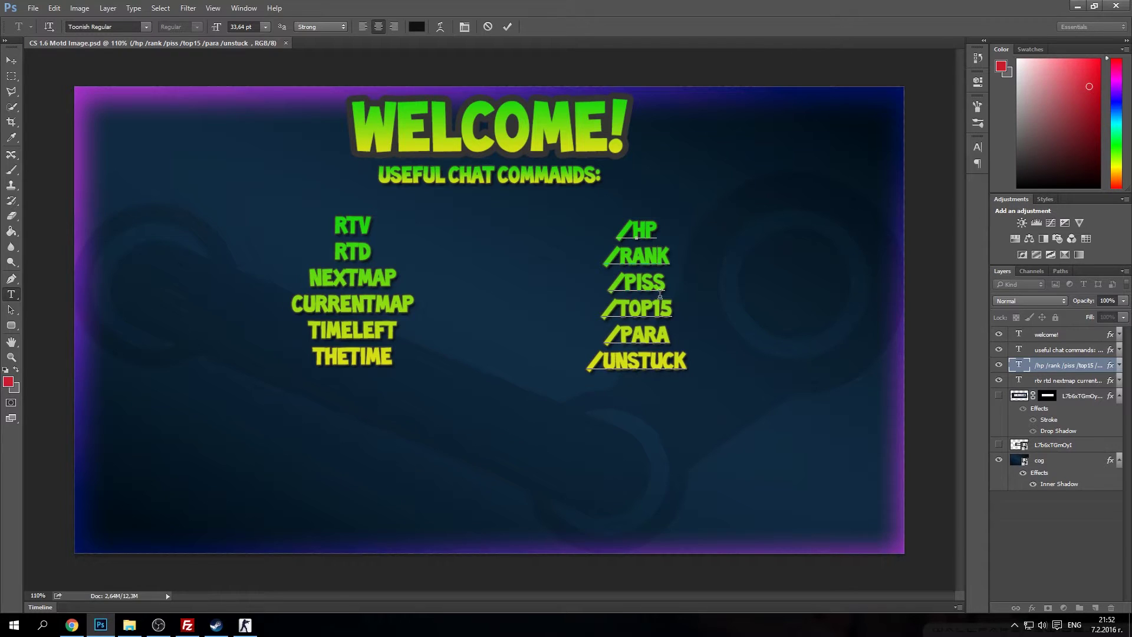
{"action": "left_click", "coordinate": [657, 288]}
{"action": "key", "text": "Down"}
{"action": "key", "text": "Down"}
{"action": "key", "text": "Down"}
{"action": "left_click", "coordinate": [71, 627]}
Step: Add the uploaded WELCOME MOTD image from My Image Uploads to the blank page
{"action": "left_click", "coordinate": [71, 630]}
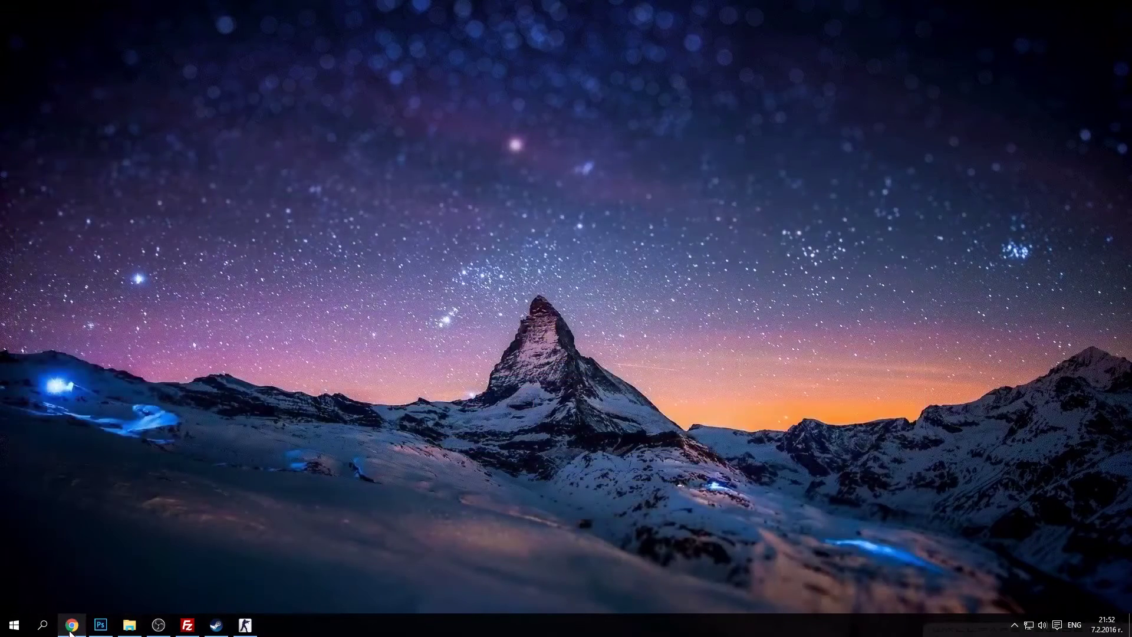
{"action": "left_click", "coordinate": [70, 629]}
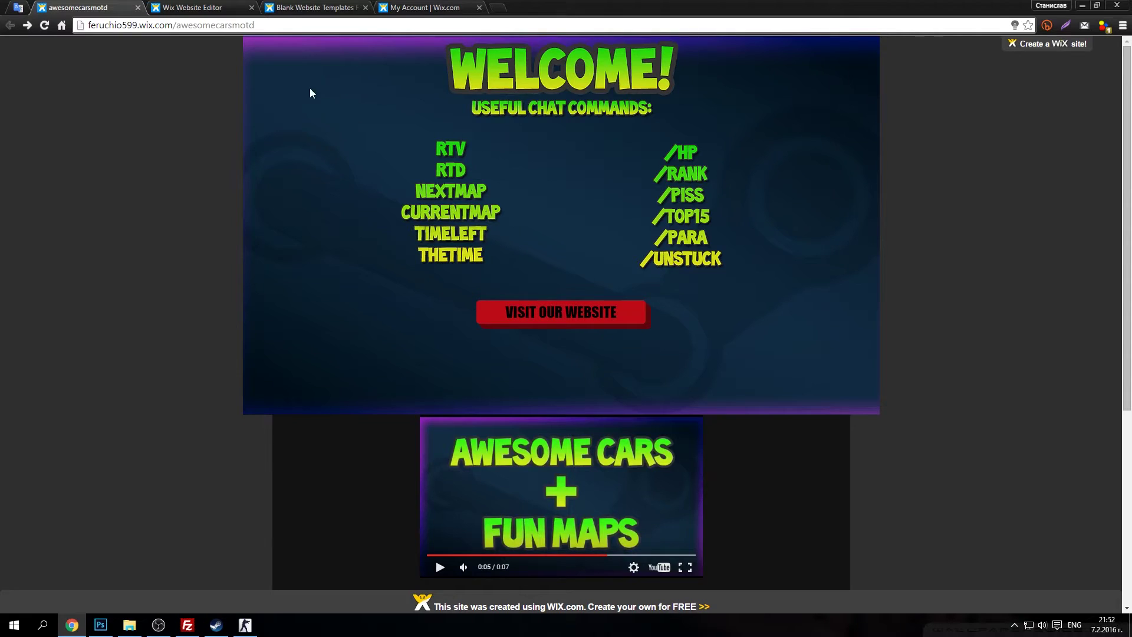
{"action": "left_click", "coordinate": [194, 7]}
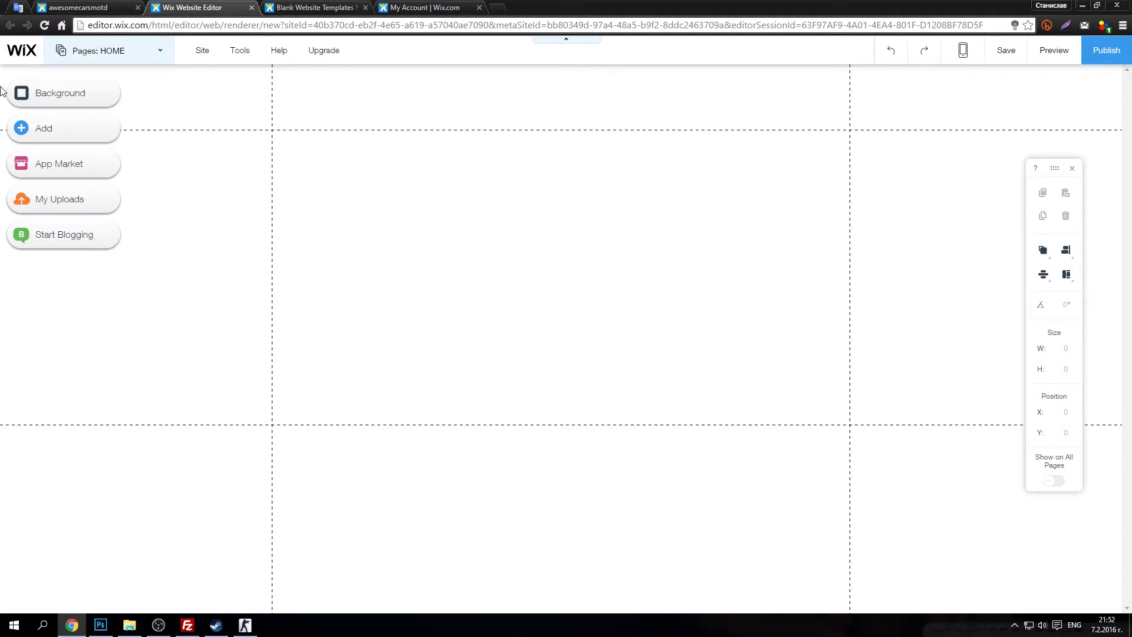
{"action": "left_click", "coordinate": [23, 133]}
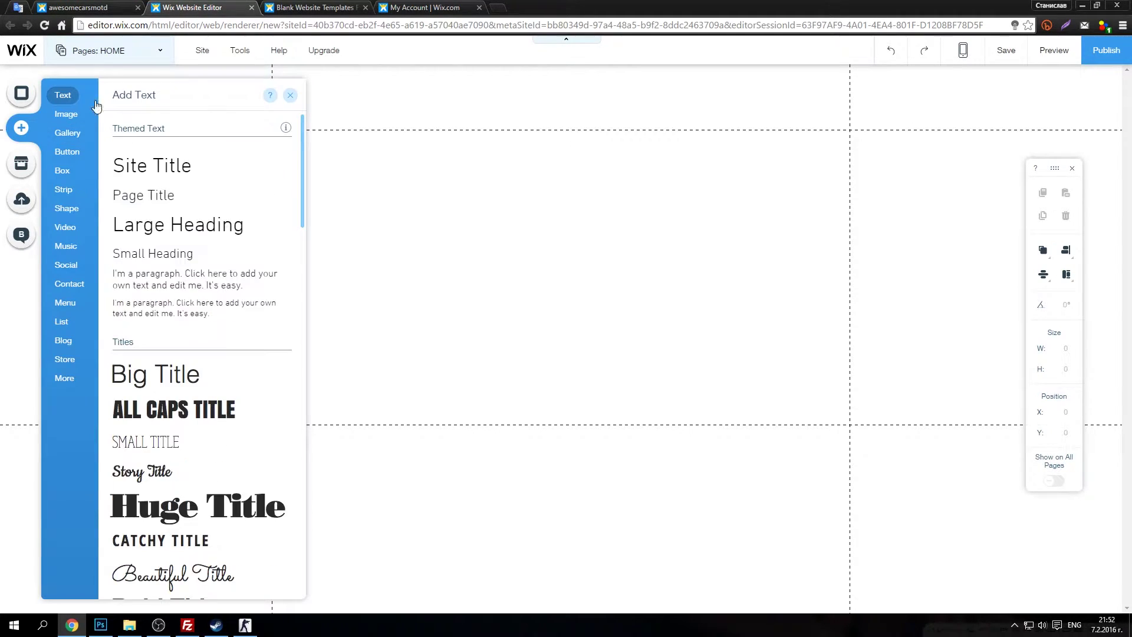
{"action": "left_click", "coordinate": [66, 115]}
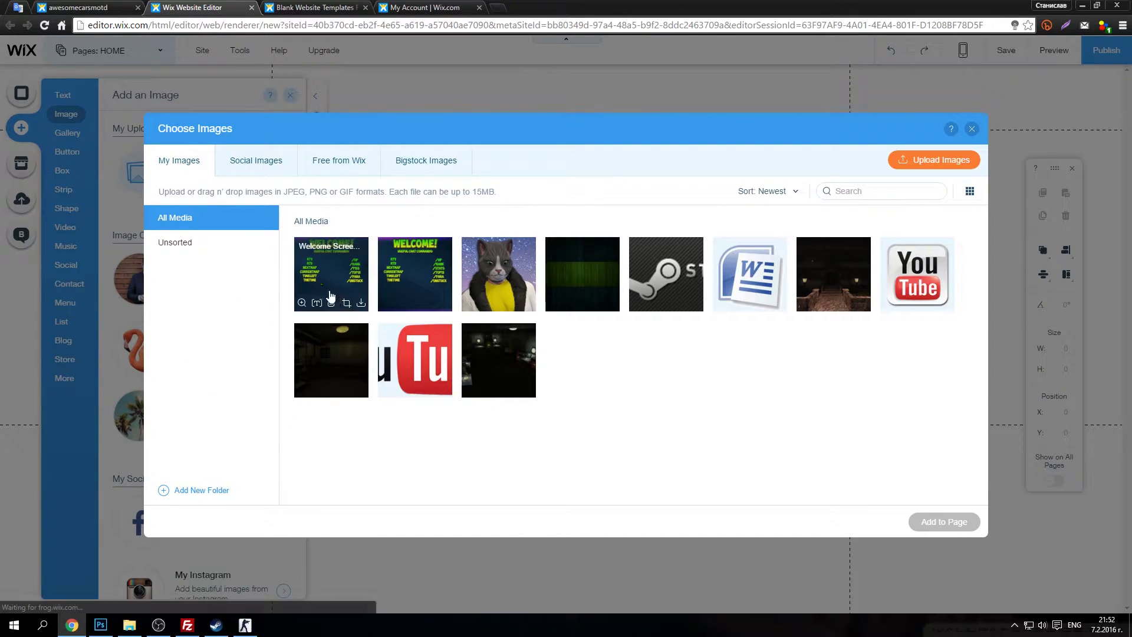
{"action": "left_click", "coordinate": [333, 280]}
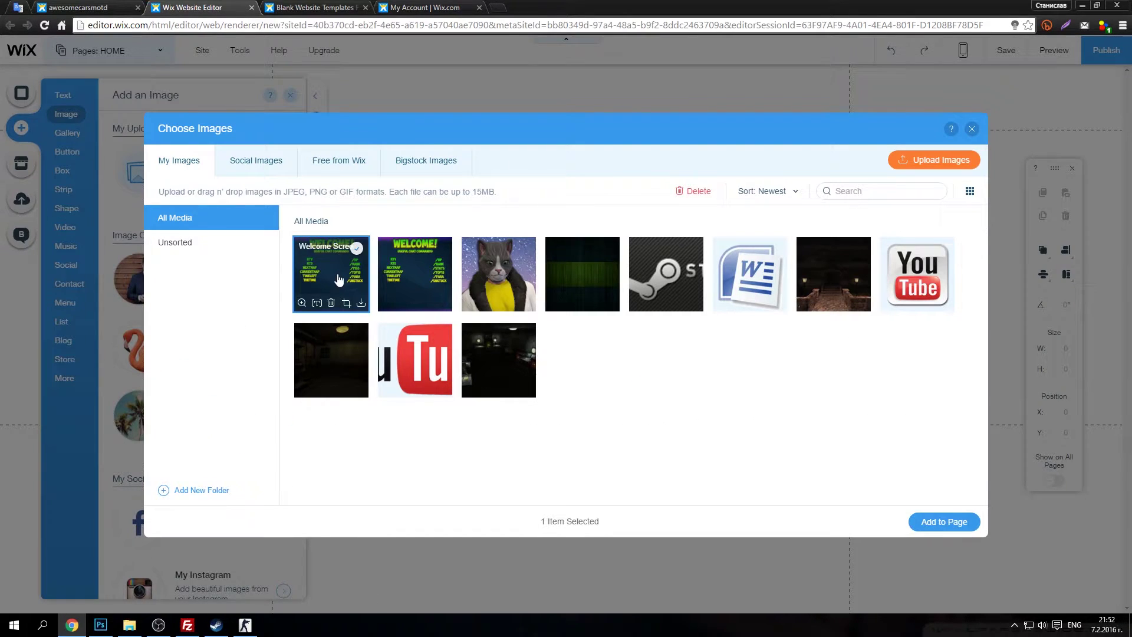
{"action": "left_click", "coordinate": [960, 519]}
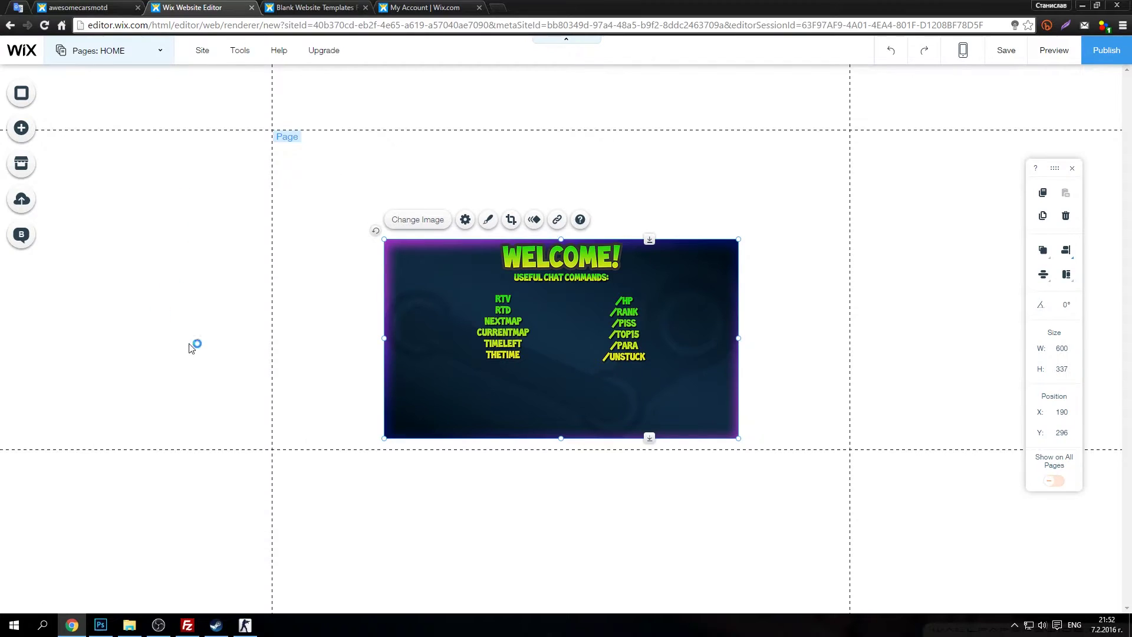
Step: Resize the WELCOME image to 979 × 487 at X 0, Y 152, then view the published site
{"action": "left_click_drag", "start_coordinate": [472, 332], "coordinate": [361, 223]}
{"action": "left_click_drag", "start_coordinate": [626, 229], "coordinate": [850, 236]}
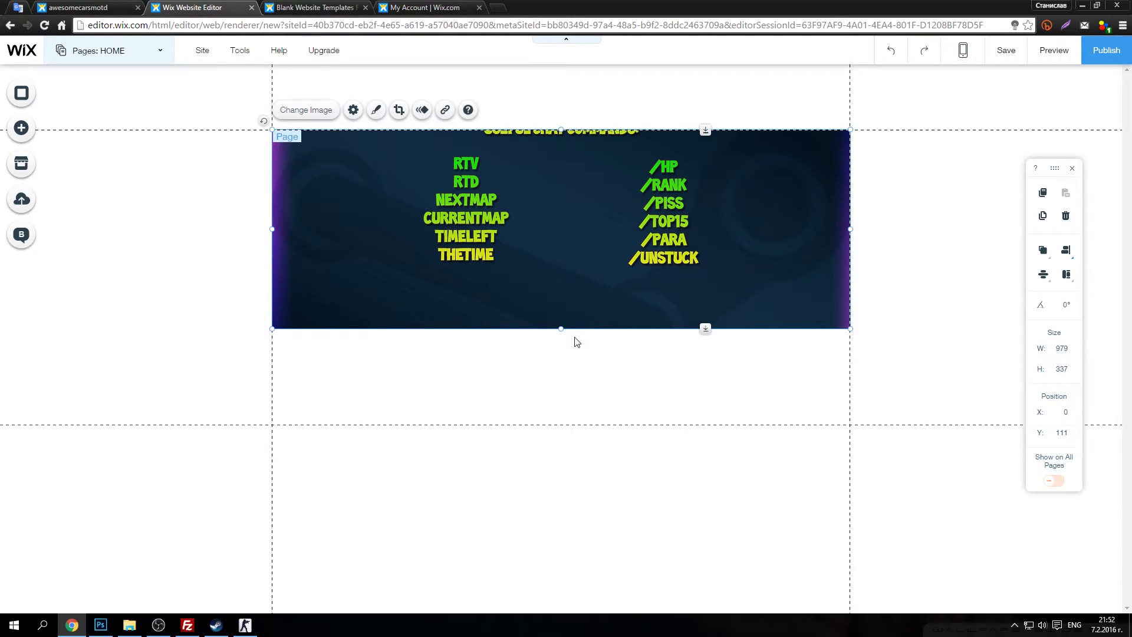
{"action": "left_click_drag", "start_coordinate": [561, 326], "coordinate": [561, 420]}
{"action": "left_click_drag", "start_coordinate": [503, 254], "coordinate": [502, 276]}
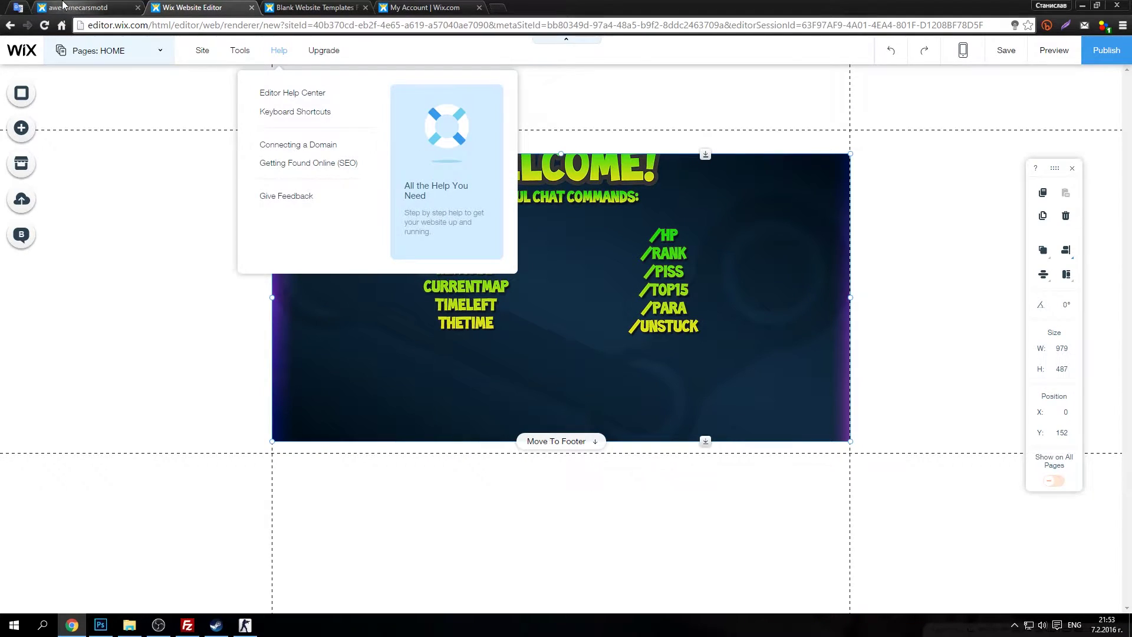
{"action": "left_click", "coordinate": [82, 7]}
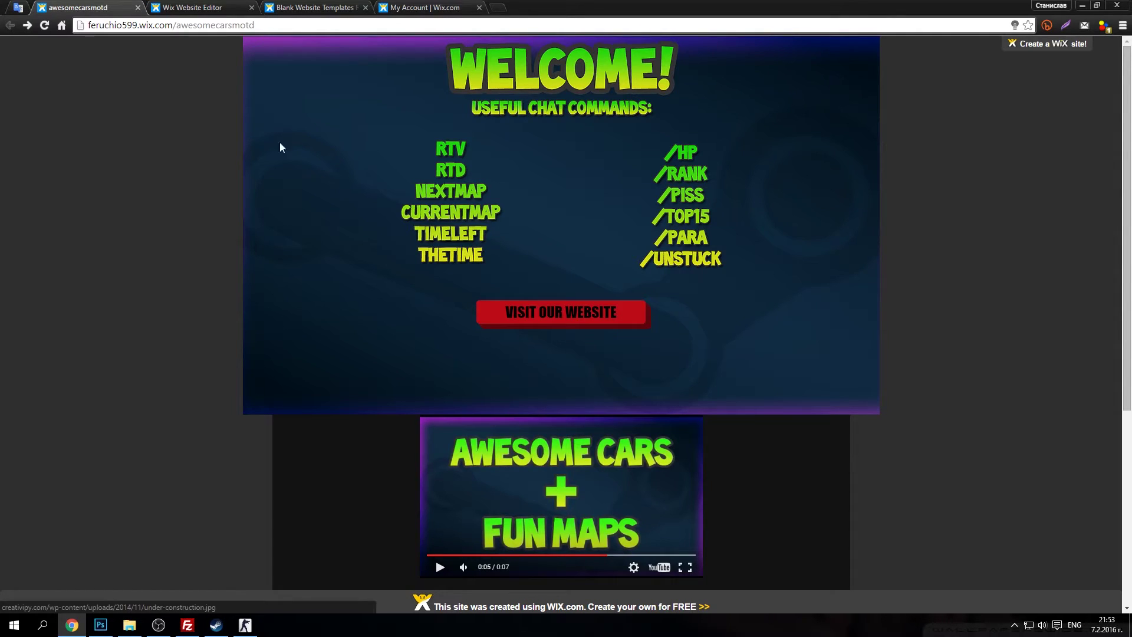
Step: Browse the Add panel's social, button, list, shape and contact element categories
{"action": "left_click", "coordinate": [184, 6]}
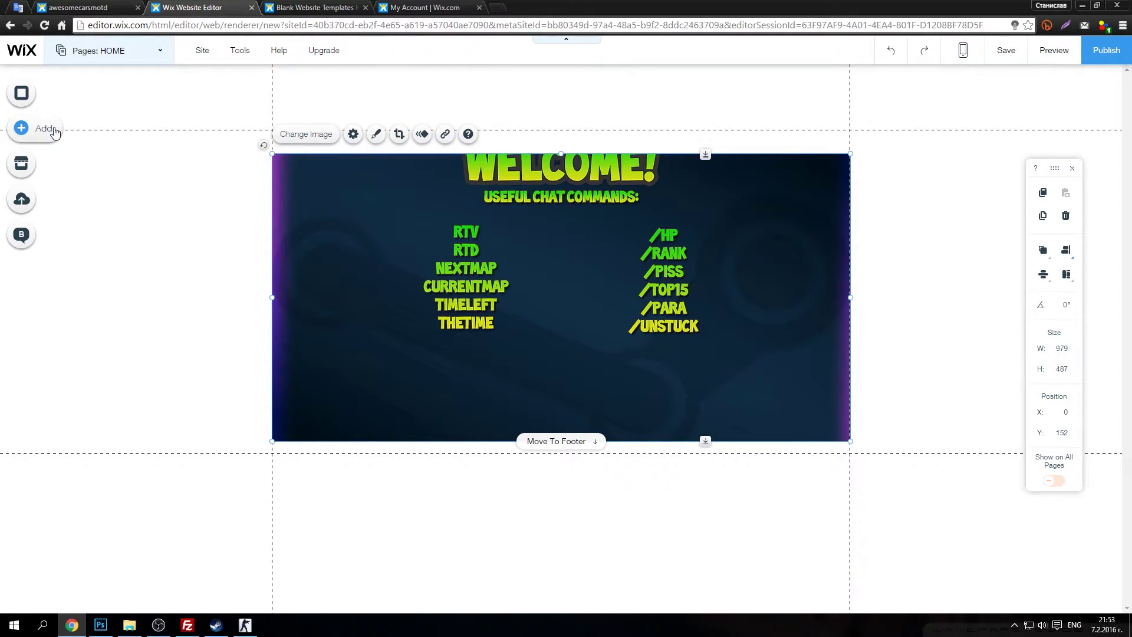
{"action": "left_click", "coordinate": [21, 127]}
{"action": "left_click", "coordinate": [66, 264]}
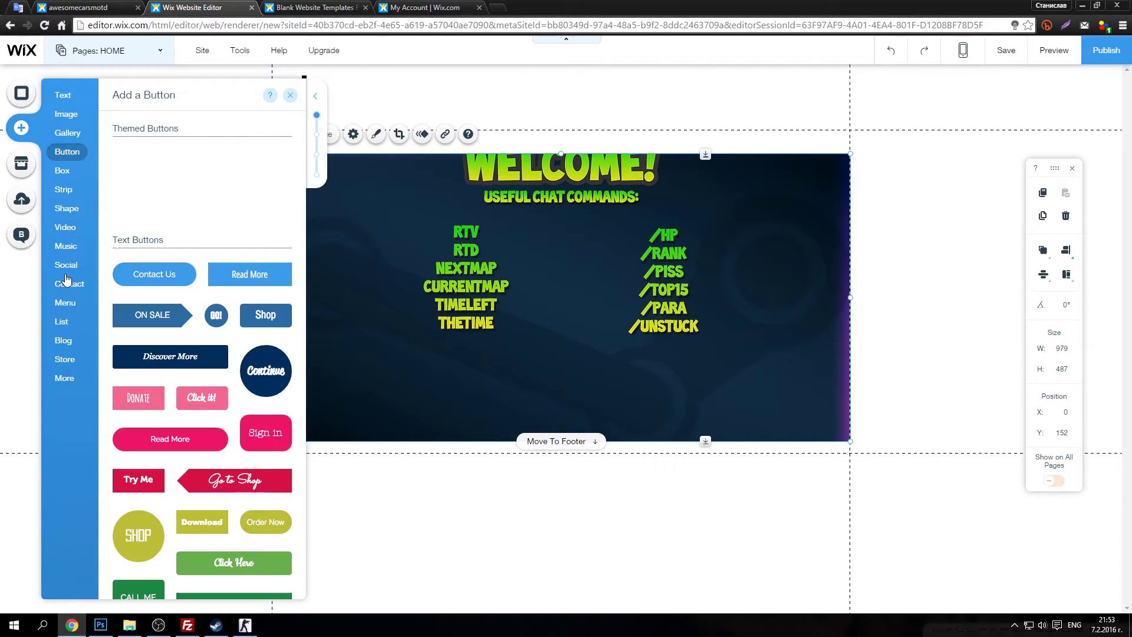
{"action": "left_click", "coordinate": [66, 153]}
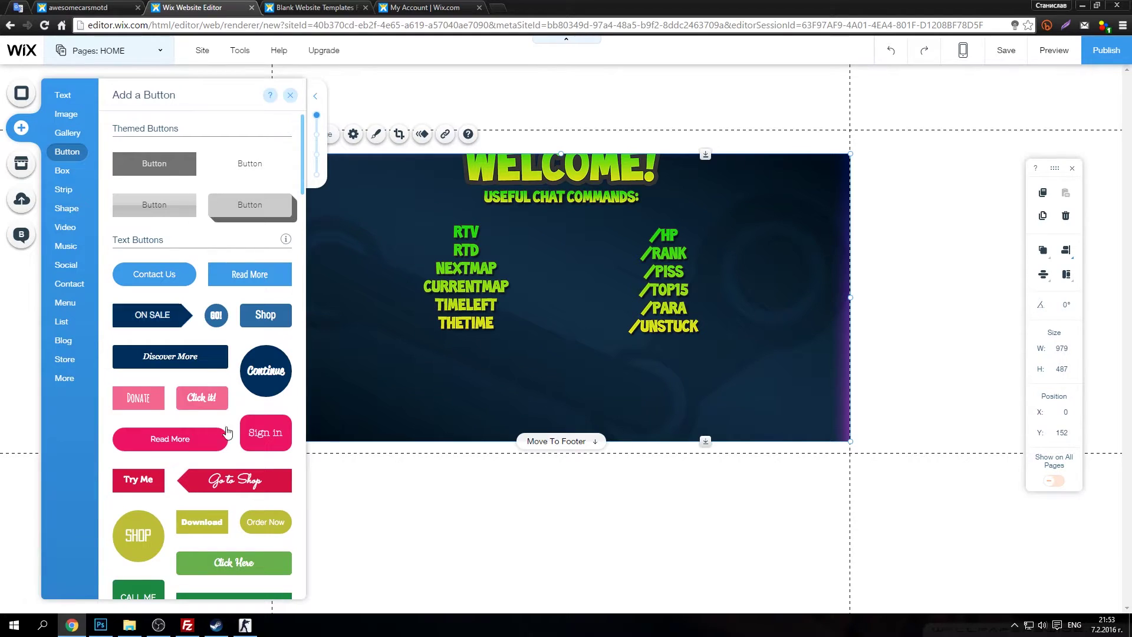
{"action": "scroll", "coordinate": [197, 407], "scroll_direction": "down", "scroll_amount": 8}
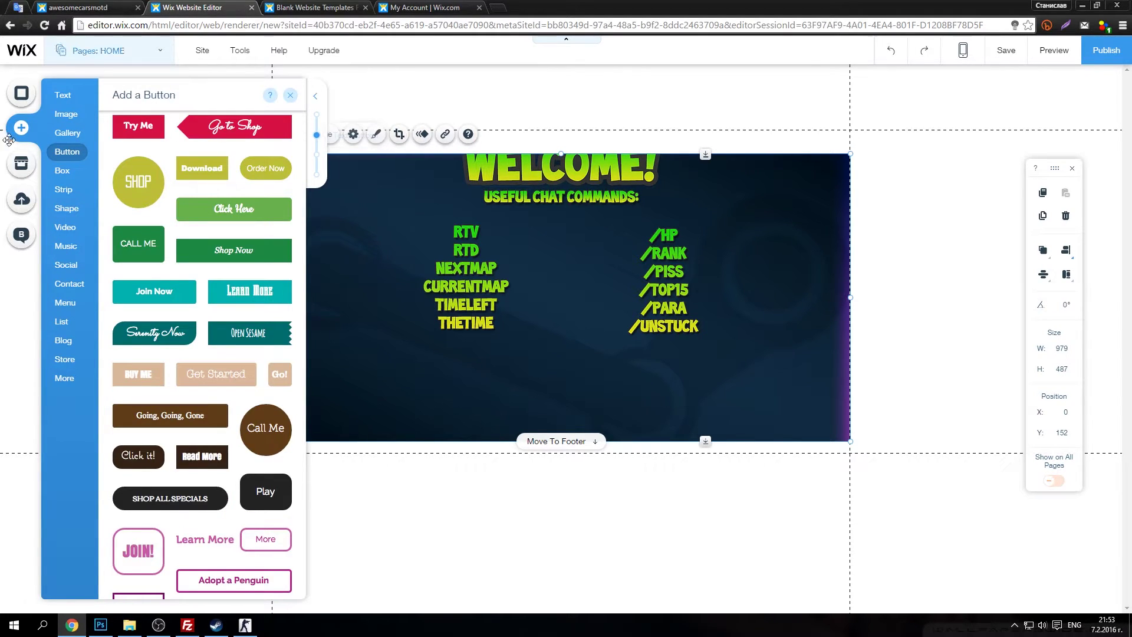
{"action": "left_click", "coordinate": [62, 320]}
{"action": "left_click", "coordinate": [67, 208]}
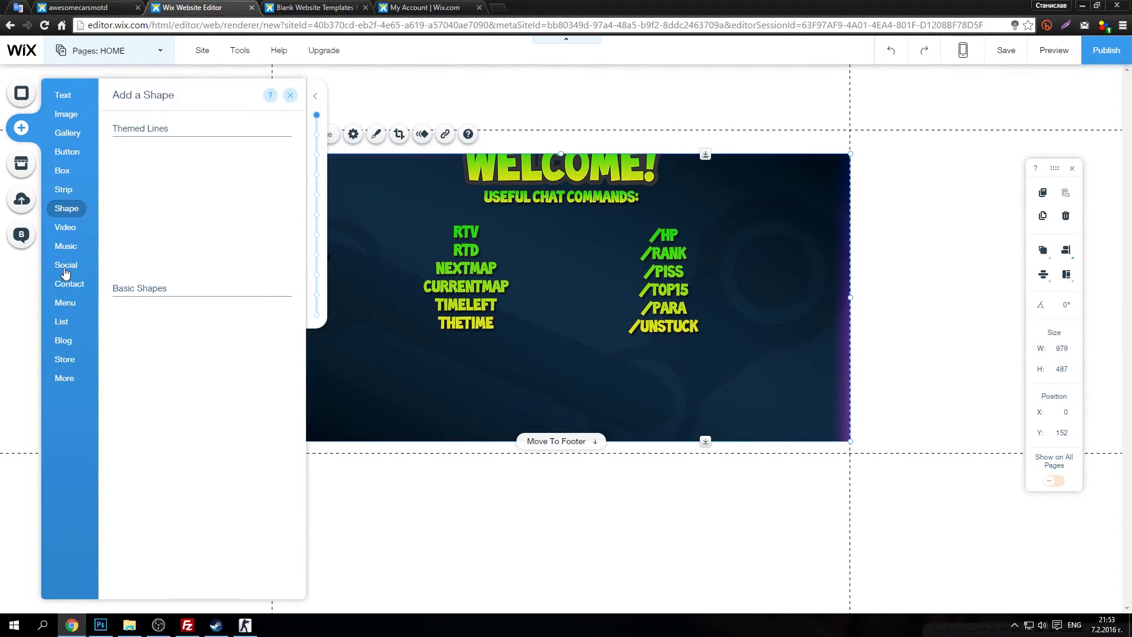
{"action": "left_click", "coordinate": [65, 227]}
Step: Add a YouTube video player (480 × 277) to the page and open its settings
{"action": "left_click", "coordinate": [69, 284]}
{"action": "left_click", "coordinate": [65, 228]}
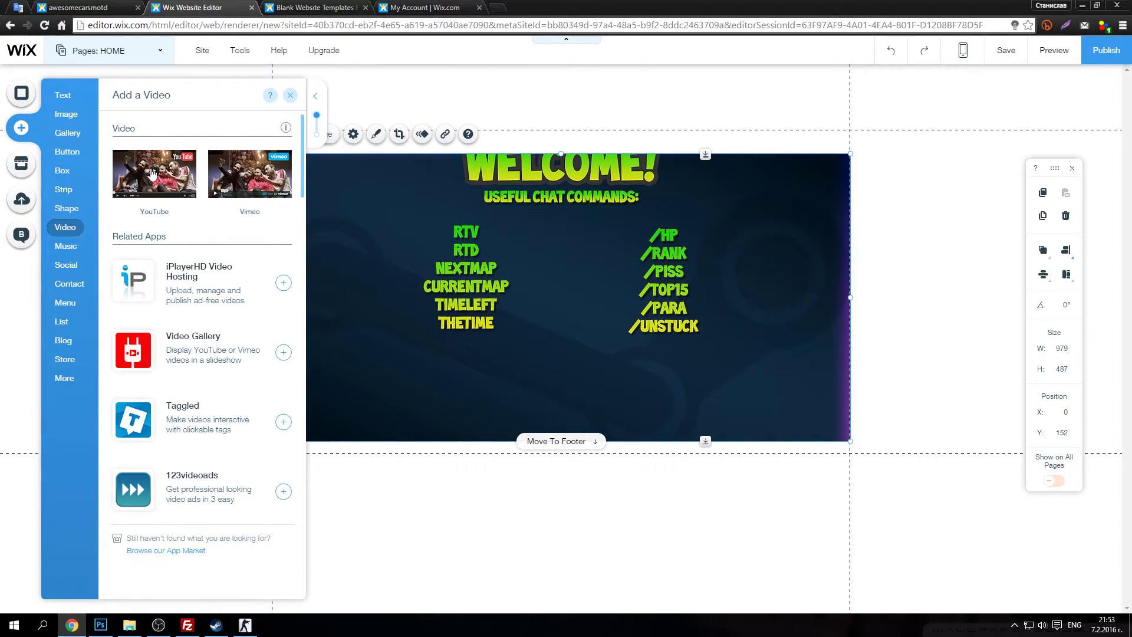
{"action": "left_click", "coordinate": [167, 189]}
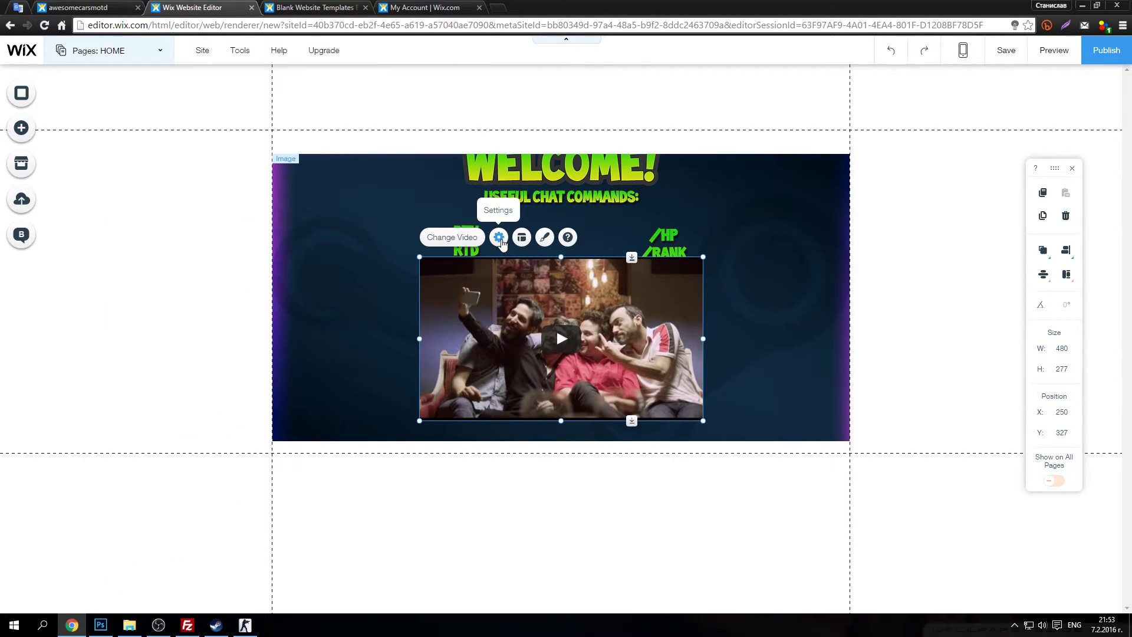
{"action": "left_click", "coordinate": [498, 237]}
Step: Reload the published awesomecarsmotd site and pause its Awesome Cars + Fun Maps video at 0:02
{"action": "left_click", "coordinate": [82, 7]}
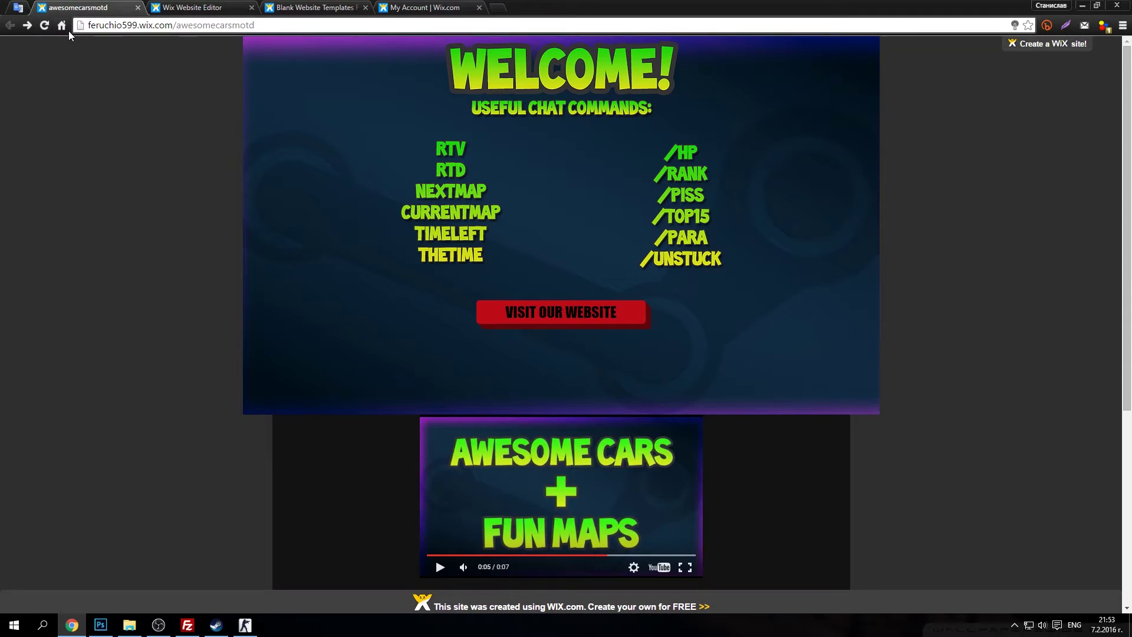
{"action": "left_click", "coordinate": [45, 25]}
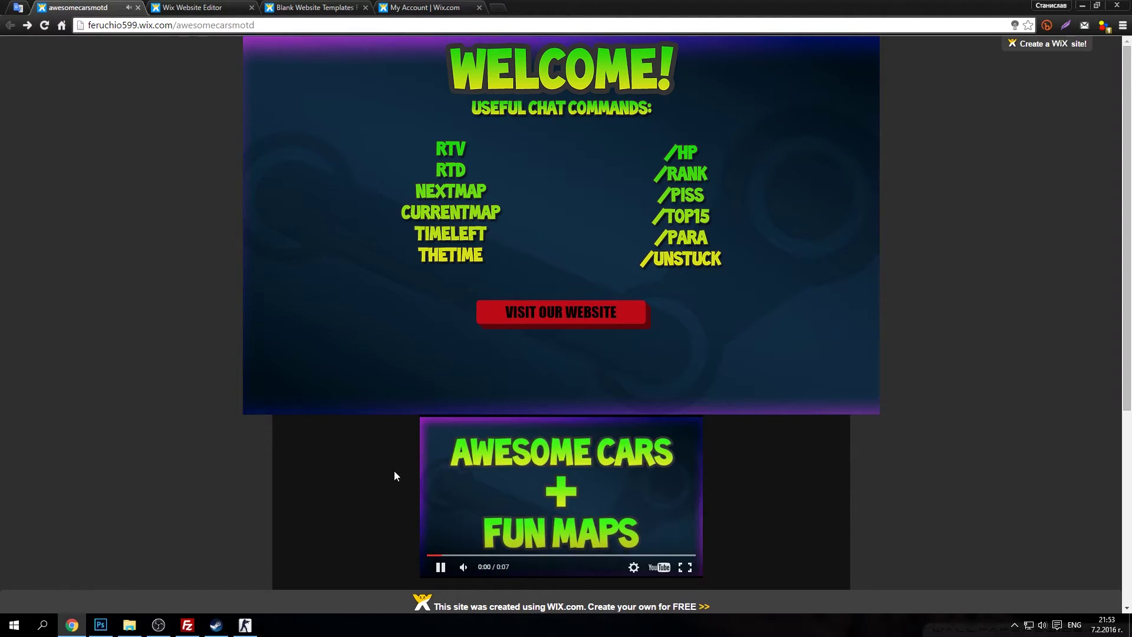
{"action": "left_click", "coordinate": [561, 468]}
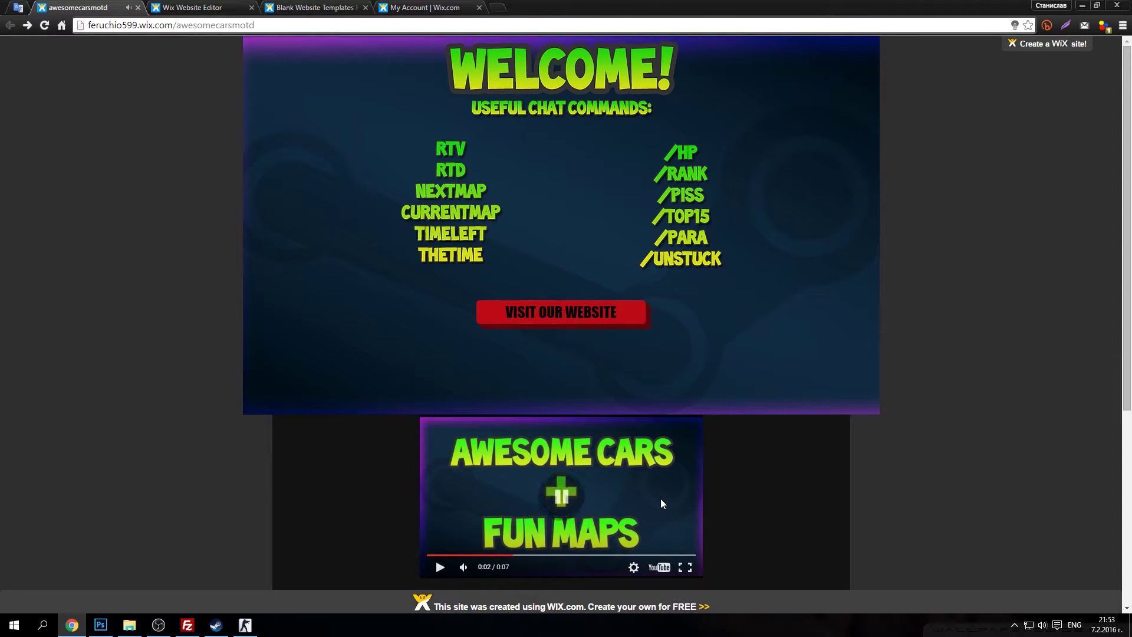
Step: Turn on 'Autoplays on loading' in the video settings, then return to the published site
{"action": "left_click", "coordinate": [195, 7]}
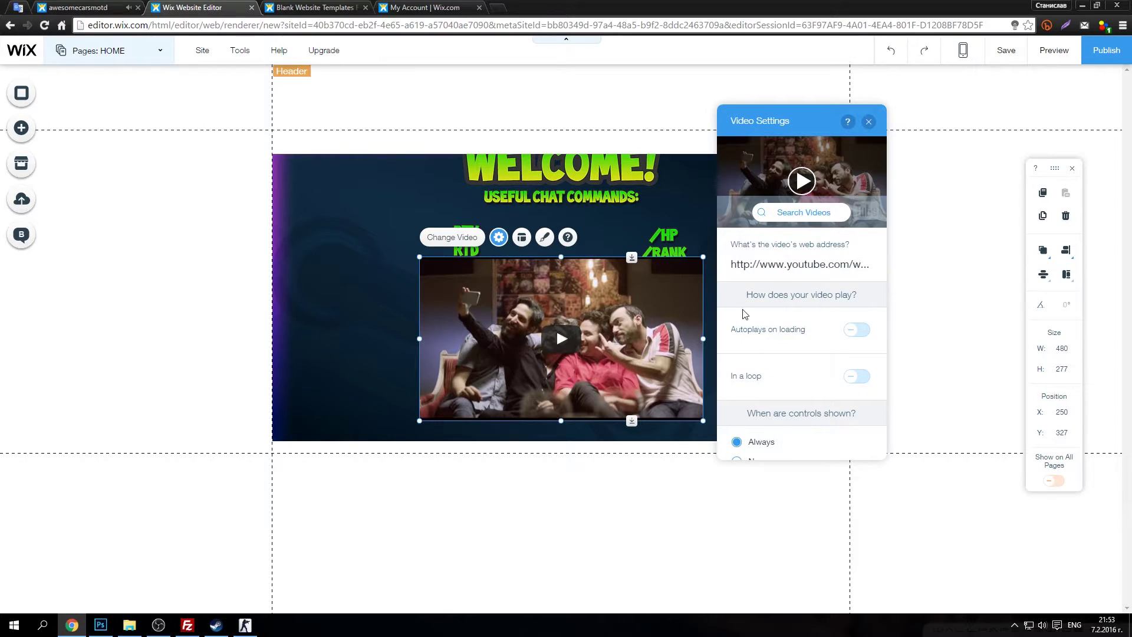
{"action": "left_click", "coordinate": [84, 6]}
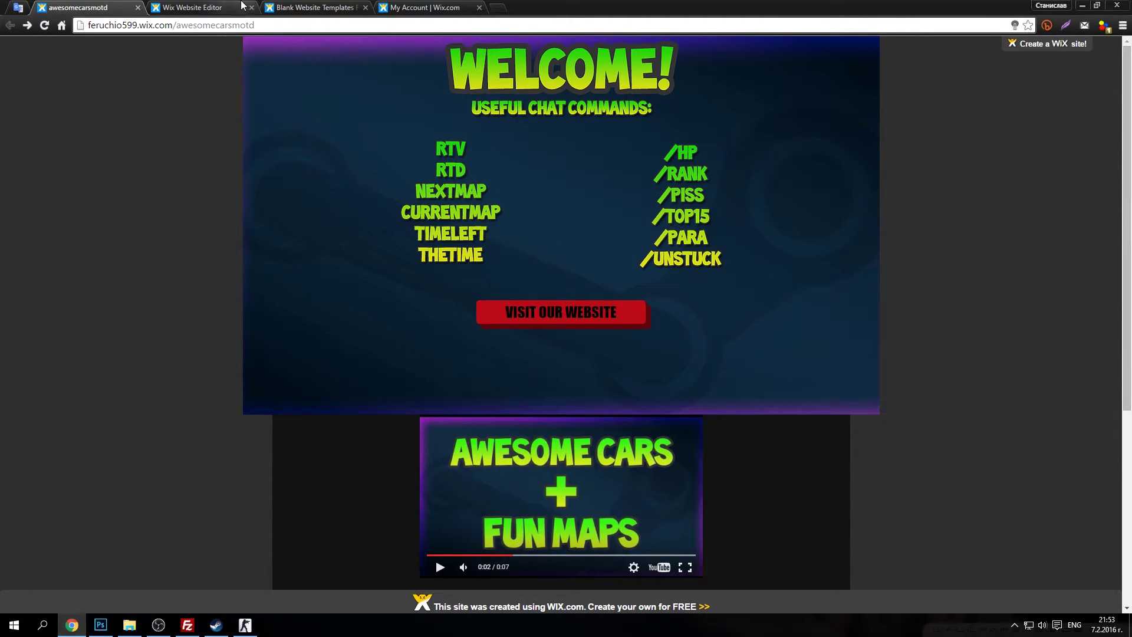
{"action": "left_click", "coordinate": [201, 8]}
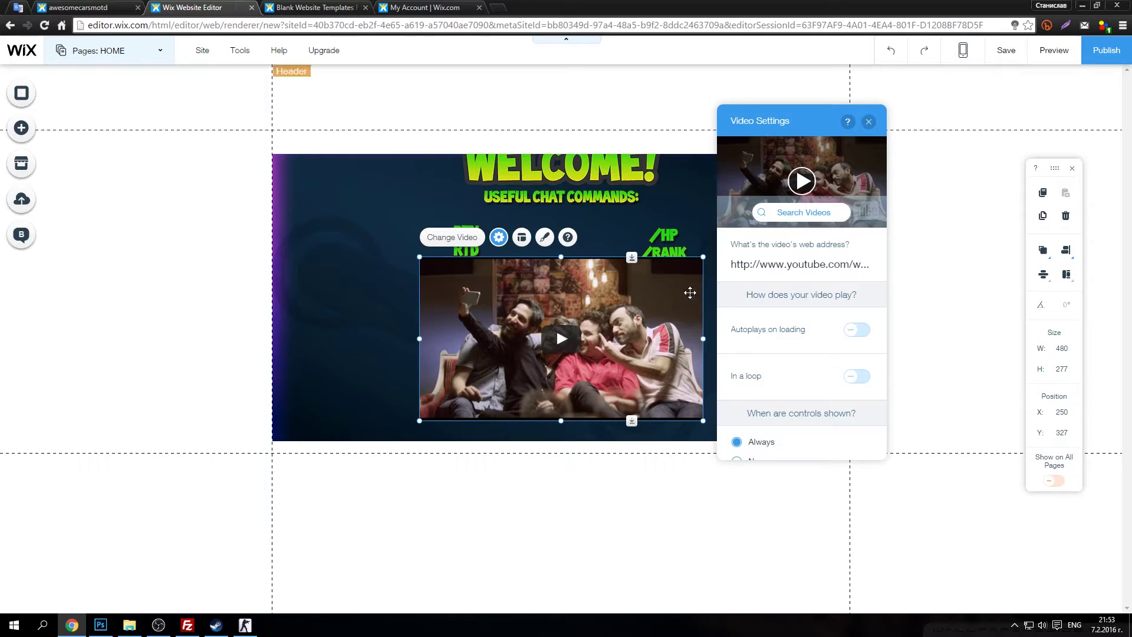
{"action": "left_click", "coordinate": [852, 330]}
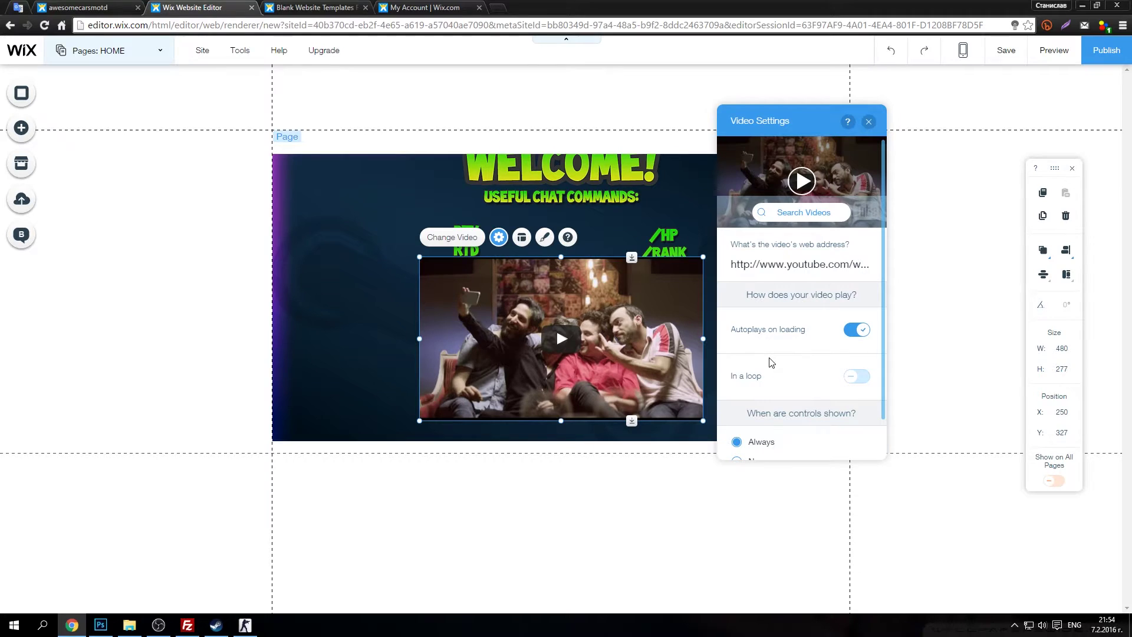
{"action": "left_click", "coordinate": [94, 7]}
Step: Copy the published awesomecarsmotd site's URL from the address bar
{"action": "left_click", "coordinate": [167, 27]}
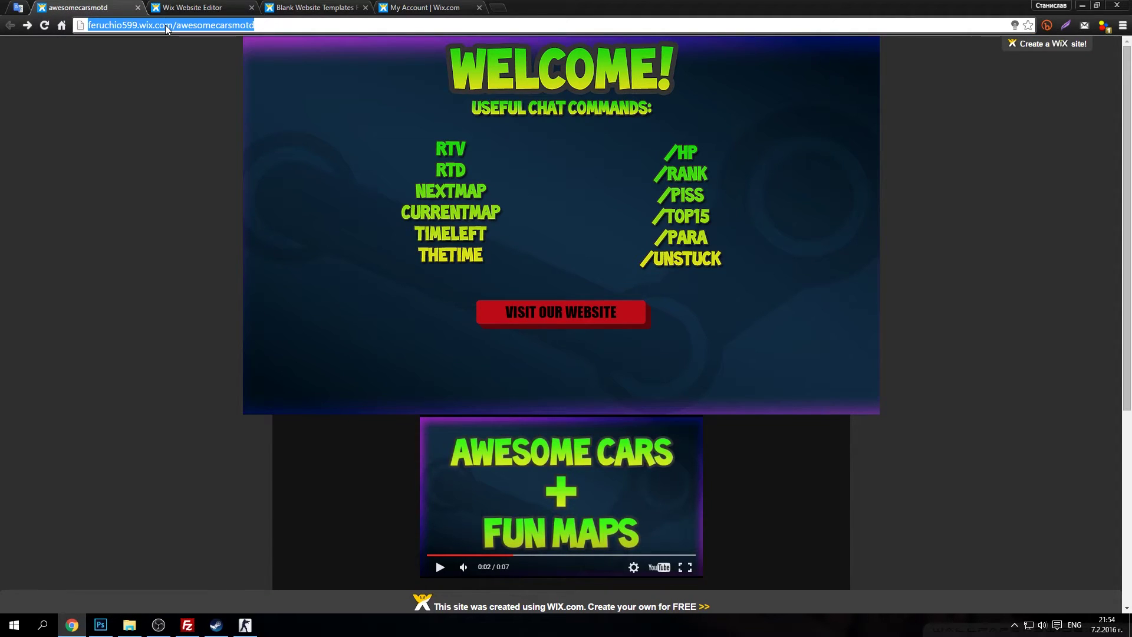
{"action": "right_click", "coordinate": [167, 27]}
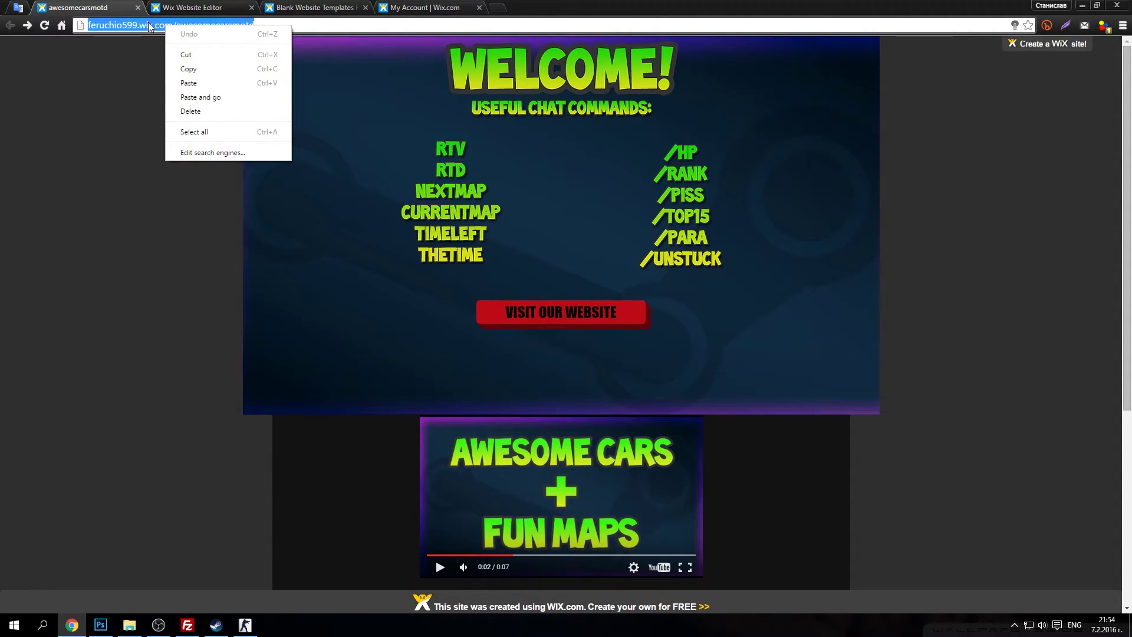
{"action": "left_click", "coordinate": [189, 68]}
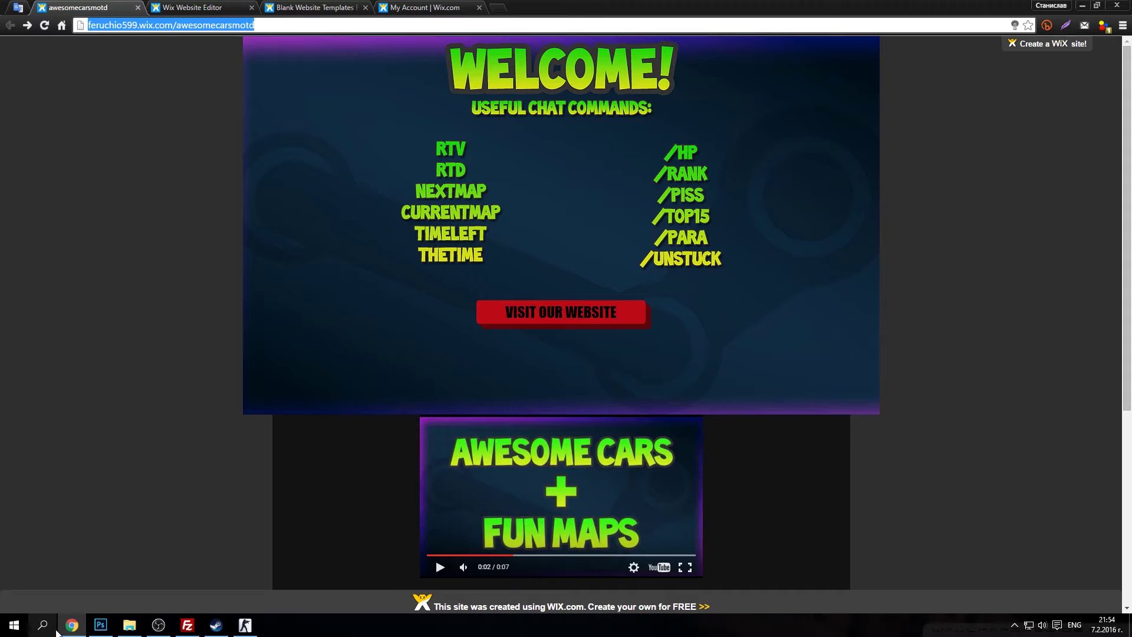
Step: Bring FileZilla back and navigate into the server's cstrike folder
{"action": "left_click", "coordinate": [187, 624]}
{"action": "scroll", "coordinate": [887, 315], "scroll_direction": "up", "scroll_amount": 10}
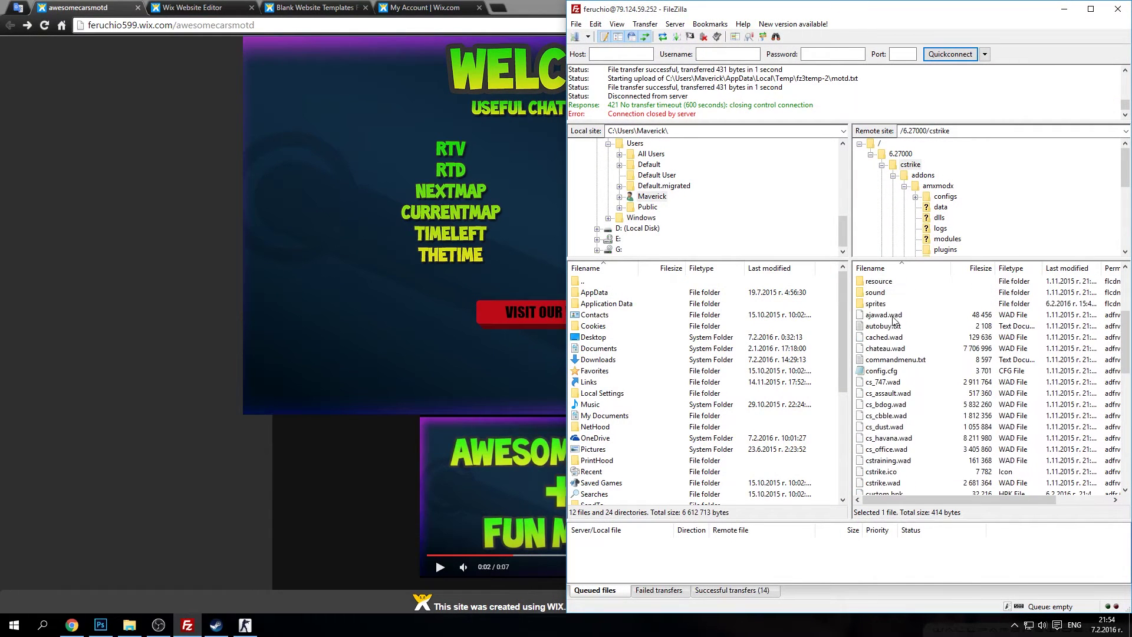
{"action": "double_click", "coordinate": [865, 282]}
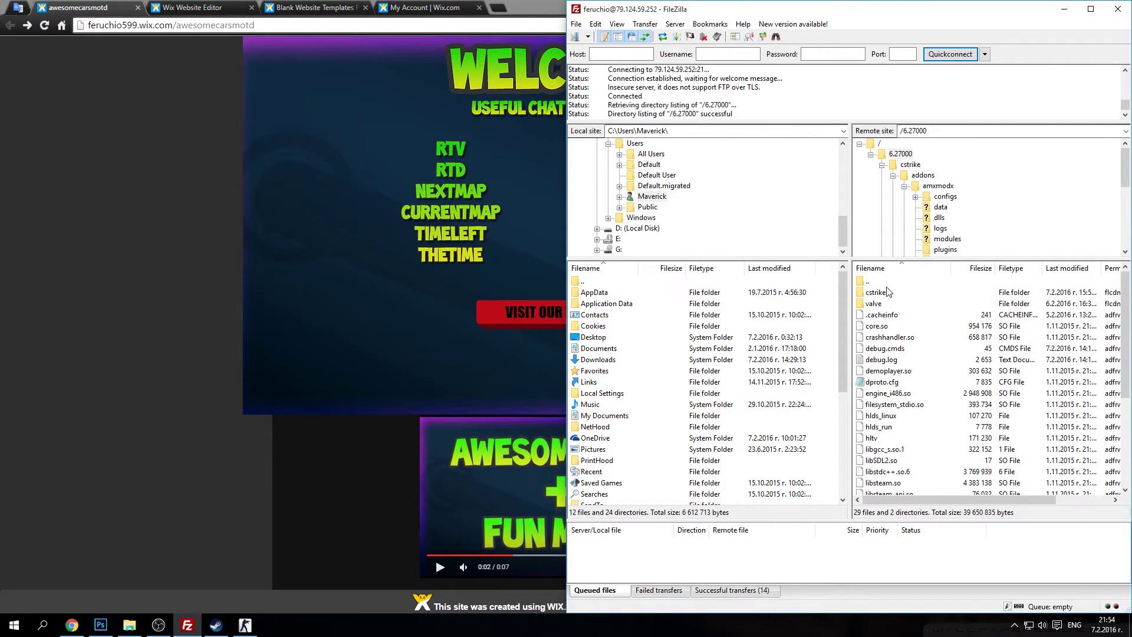
{"action": "left_click", "coordinate": [887, 291]}
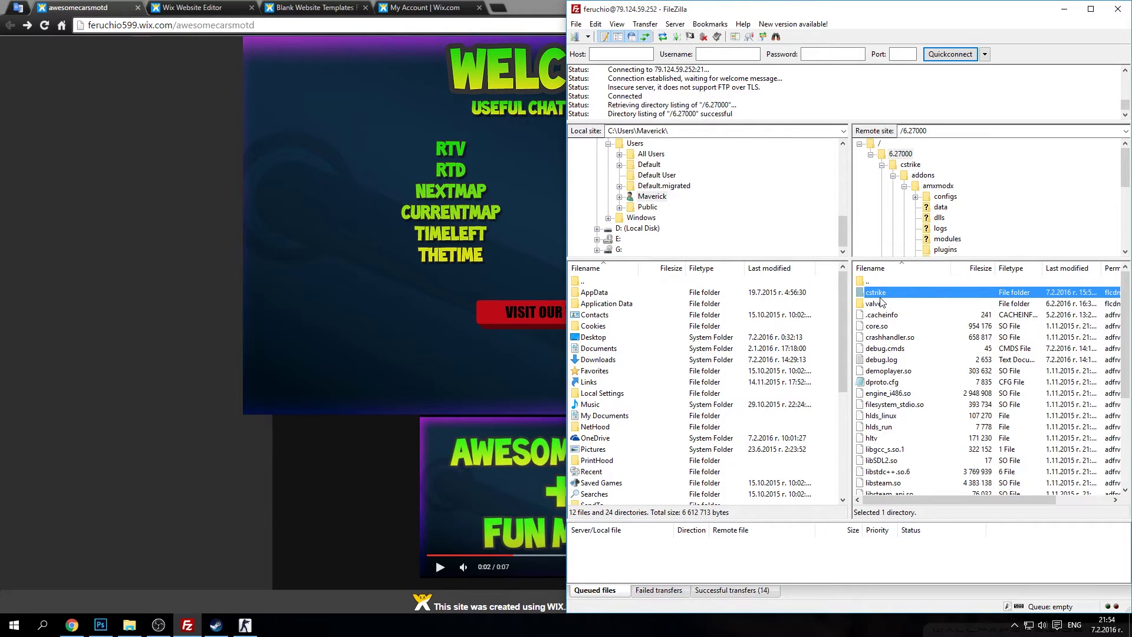
{"action": "key", "text": "Up"}
{"action": "double_click", "coordinate": [875, 293]}
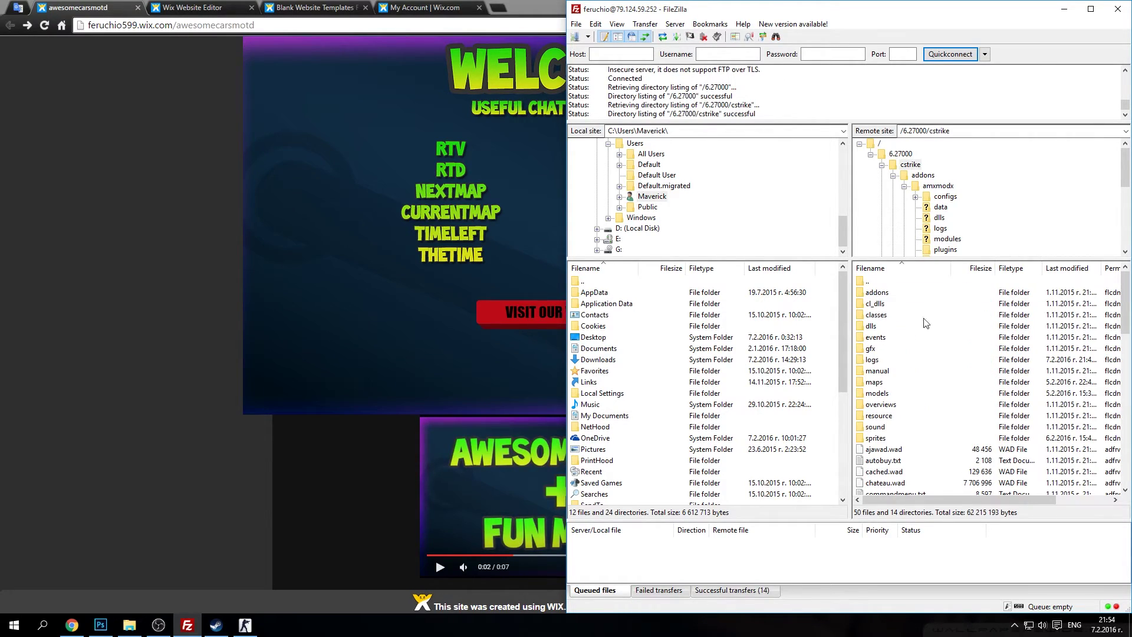
Step: Find motd.txt in the cstrike listing and open it with View/Edit
{"action": "scroll", "coordinate": [946, 411], "scroll_direction": "down", "scroll_amount": 6}
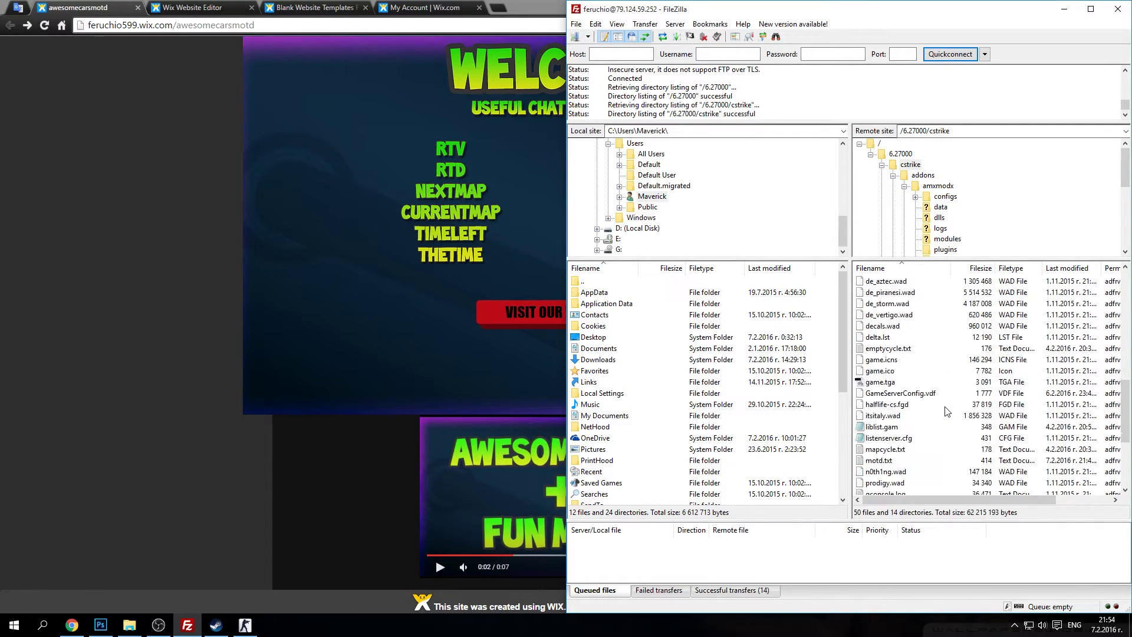
{"action": "scroll", "coordinate": [920, 427], "scroll_direction": "up", "scroll_amount": 12}
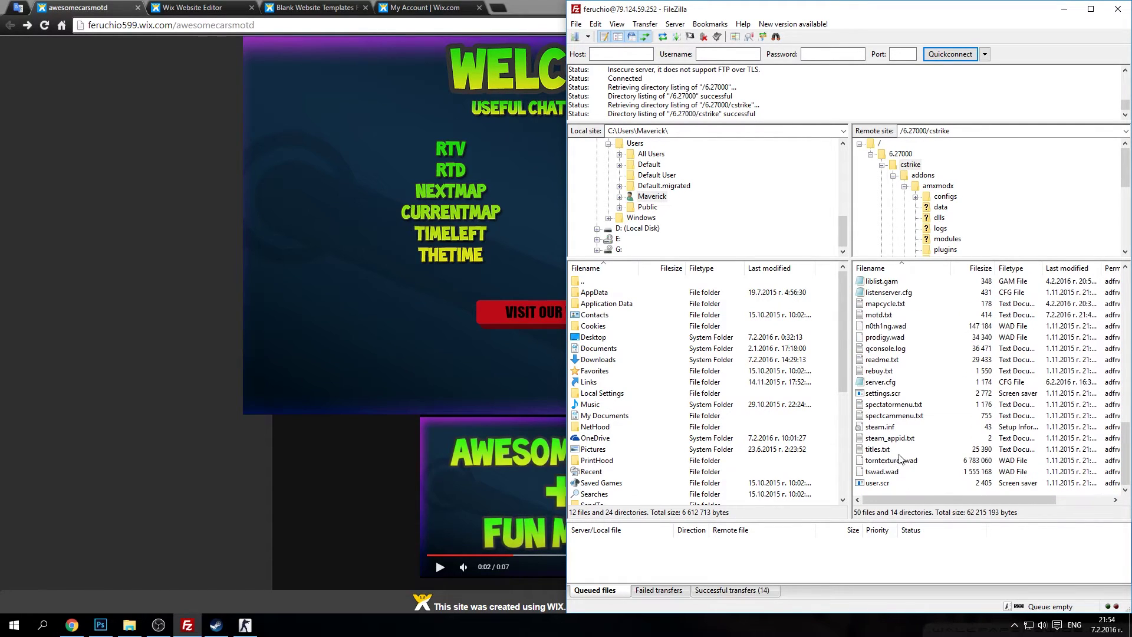
{"action": "left_click", "coordinate": [905, 399]}
{"action": "scroll", "coordinate": [906, 399], "scroll_direction": "down", "scroll_amount": 3}
{"action": "left_click", "coordinate": [902, 461]}
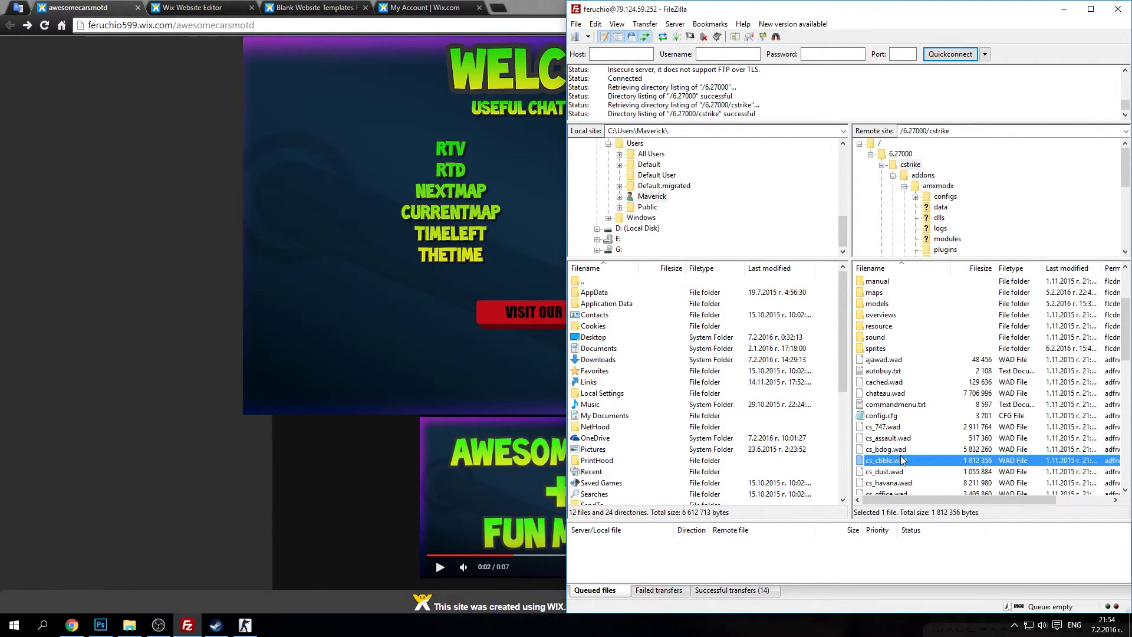
{"action": "scroll", "coordinate": [902, 460], "scroll_direction": "down", "scroll_amount": 5}
{"action": "left_click", "coordinate": [893, 415]}
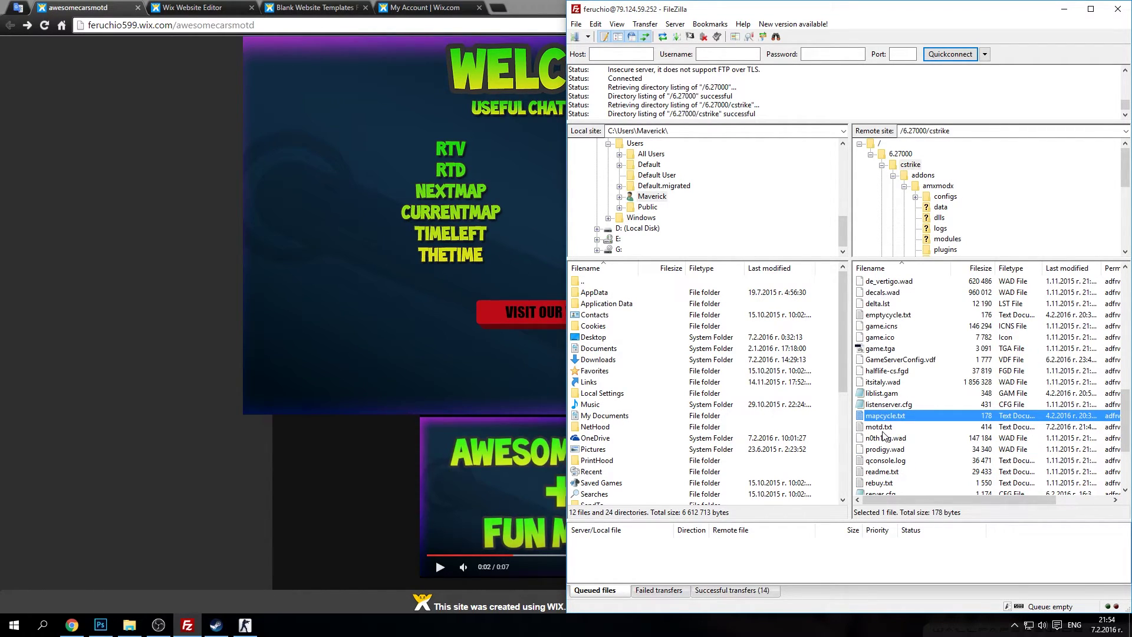
{"action": "left_click", "coordinate": [890, 429]}
{"action": "right_click", "coordinate": [891, 433]}
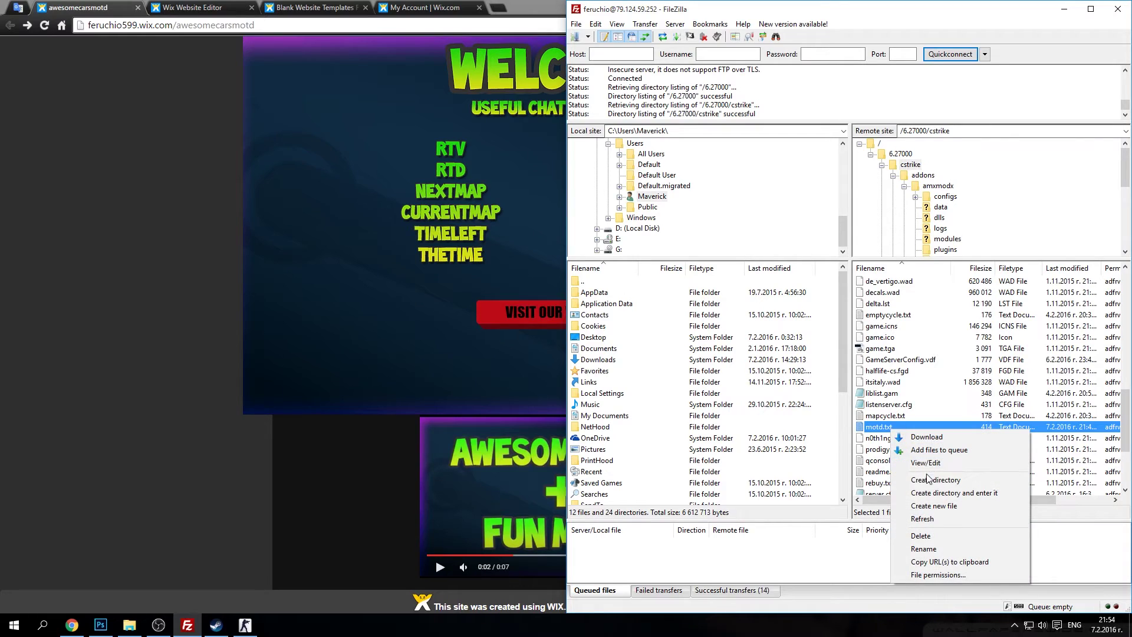
{"action": "left_click", "coordinate": [920, 463]}
Step: Replace the frame's src address in motd.txt with the published awesomecarsmotd Wix site
{"action": "left_click", "coordinate": [992, 422]}
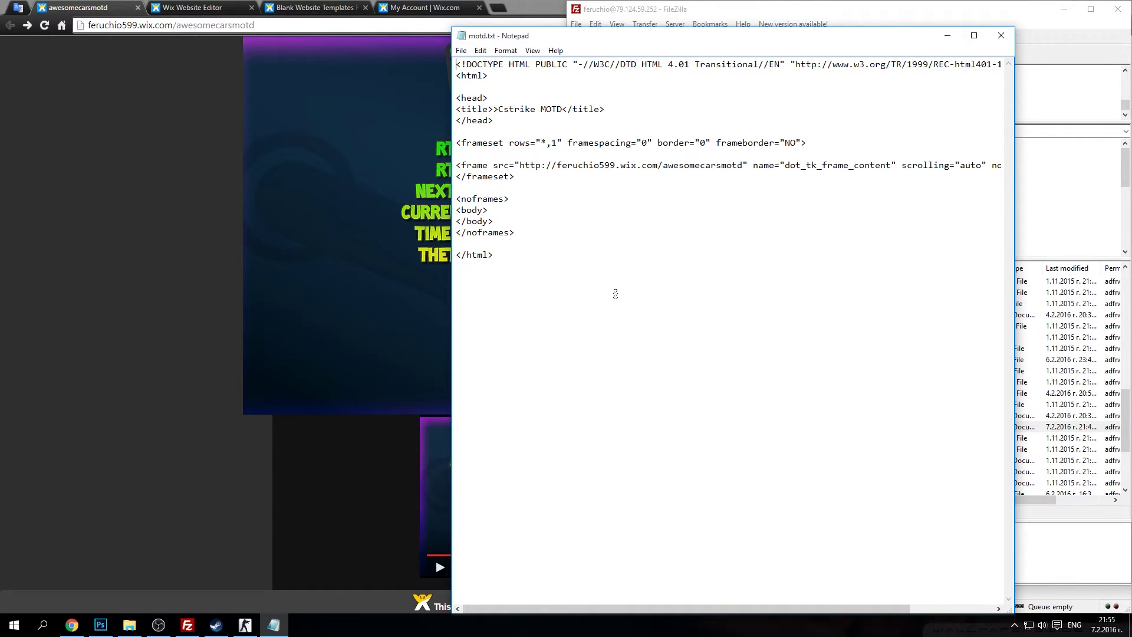
{"action": "left_click_drag", "start_coordinate": [510, 257], "coordinate": [460, 62]}
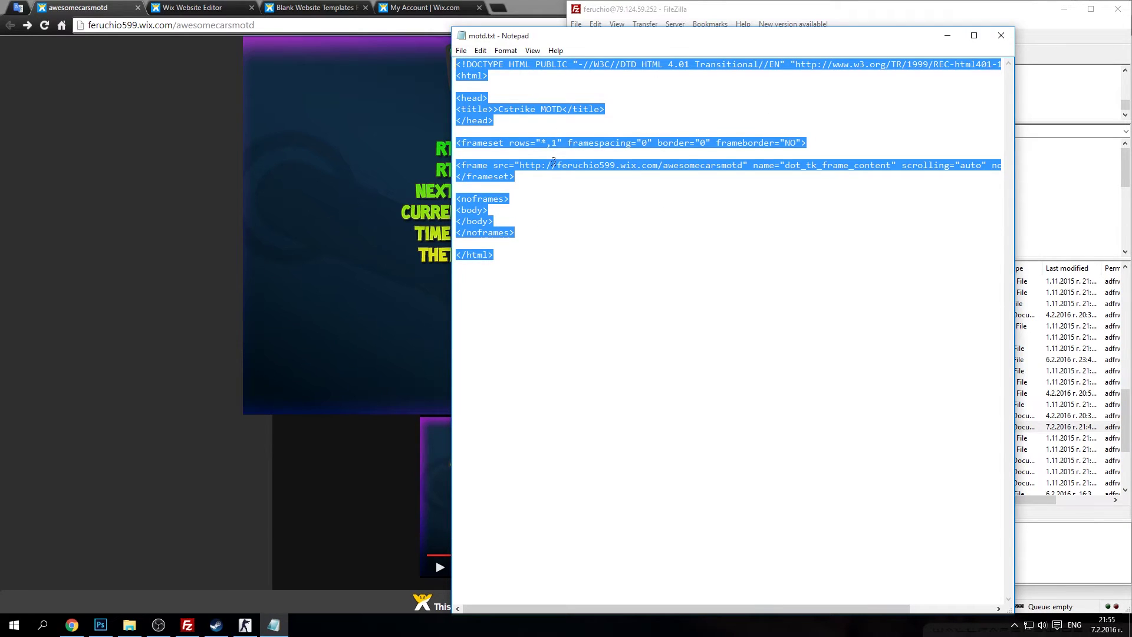
{"action": "left_click_drag", "start_coordinate": [552, 165], "coordinate": [769, 166]}
{"action": "left_click", "coordinate": [525, 165]}
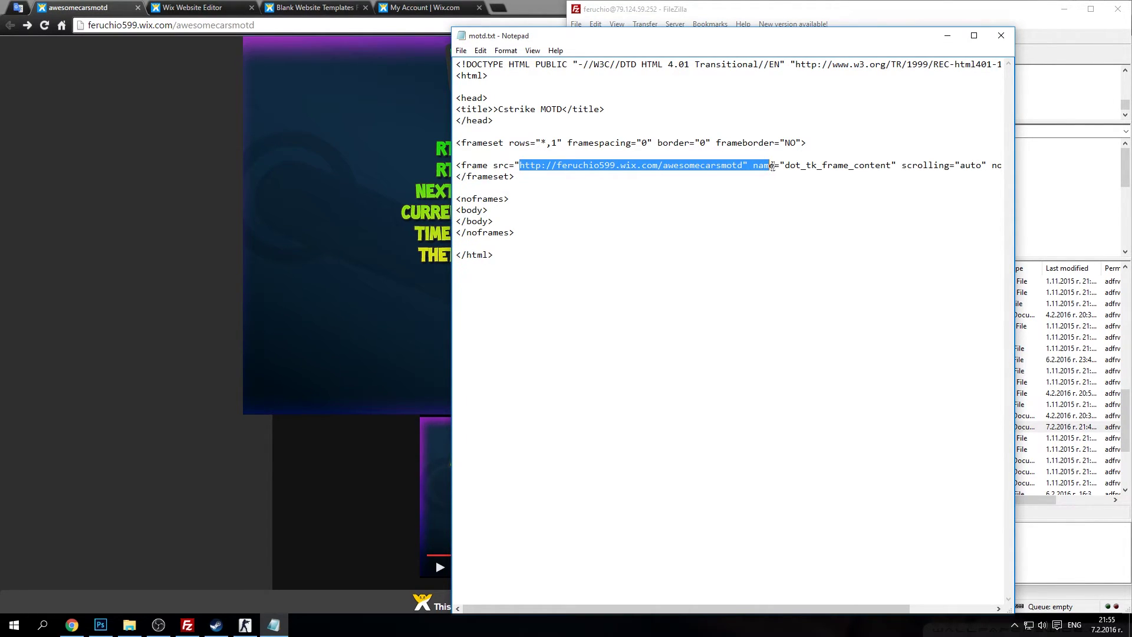
Step: Save motd.txt, close Notepad and confirm uploading the changed file to the server
{"action": "left_click", "coordinate": [462, 53]}
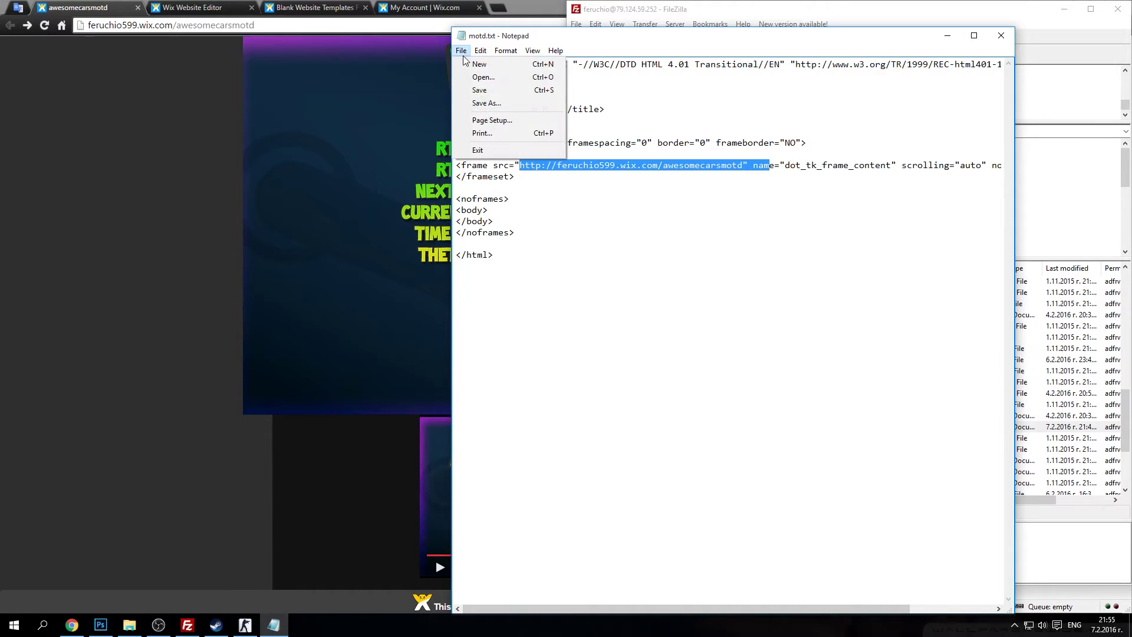
{"action": "left_click", "coordinate": [479, 90]}
{"action": "left_click", "coordinate": [1000, 35]}
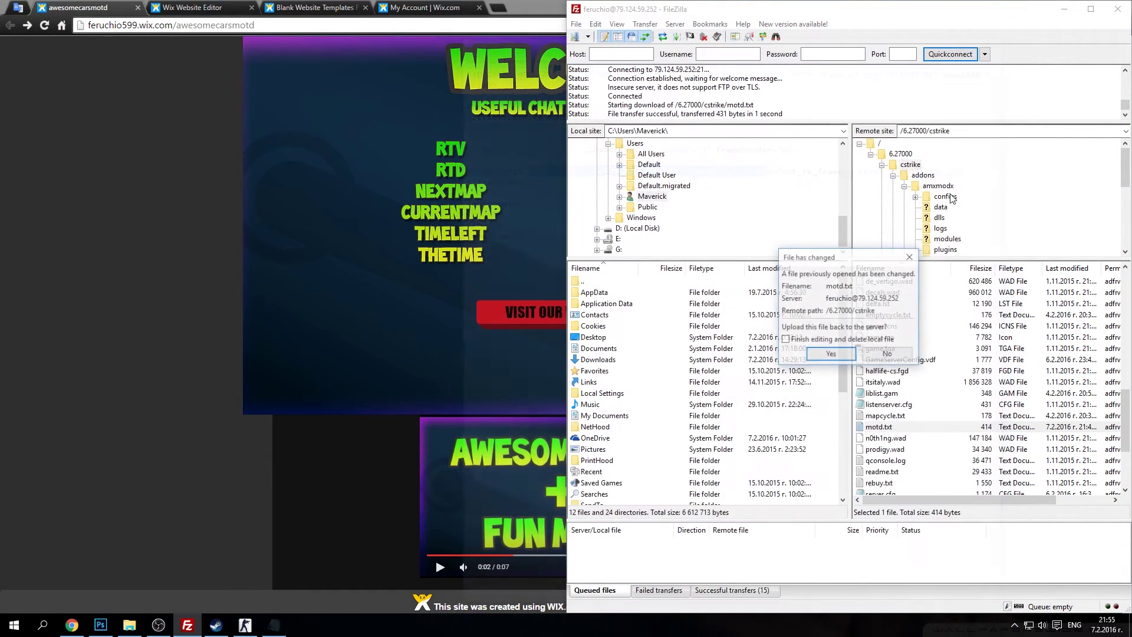
{"action": "left_click", "coordinate": [830, 353]}
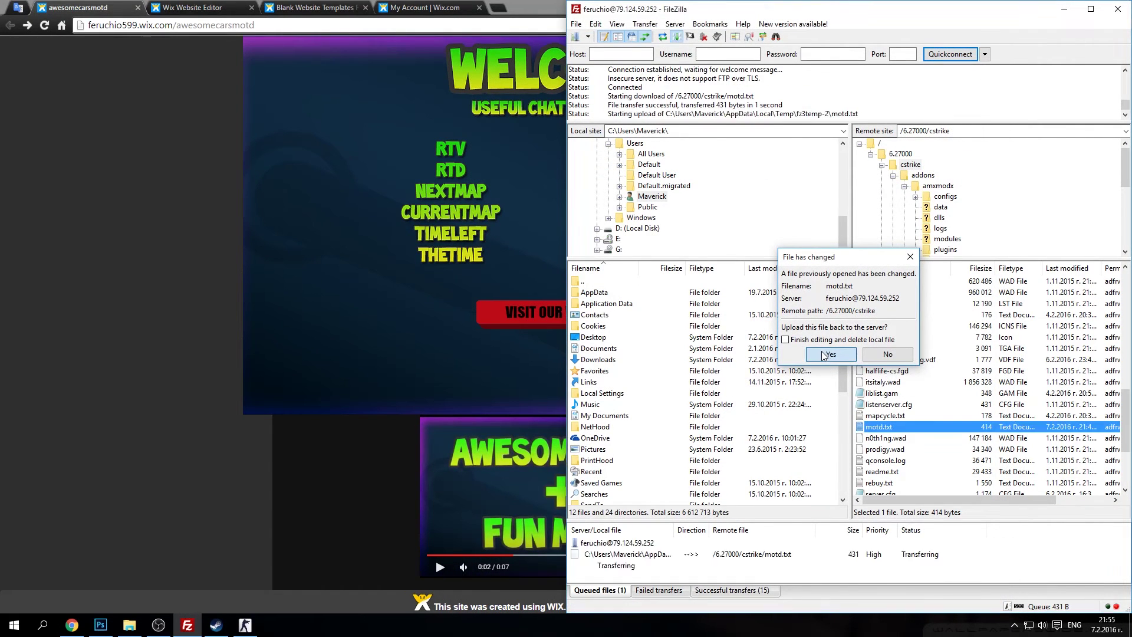
{"action": "left_click", "coordinate": [1064, 9]}
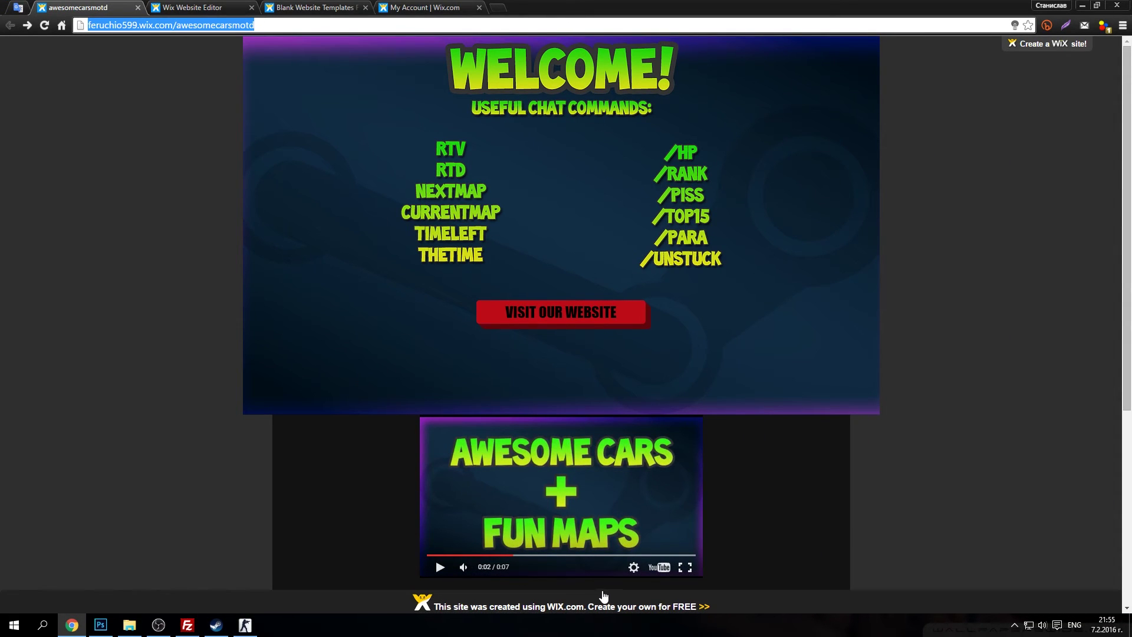